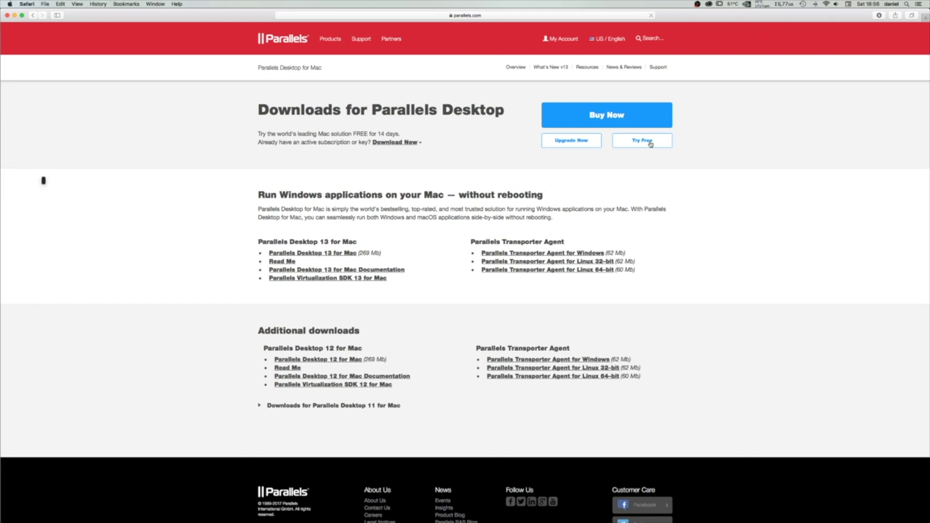
# Step: Download the free trial of Parallels Desktop 13 for Mac and continue to the Trial Center page
pyautogui.click(651, 143)
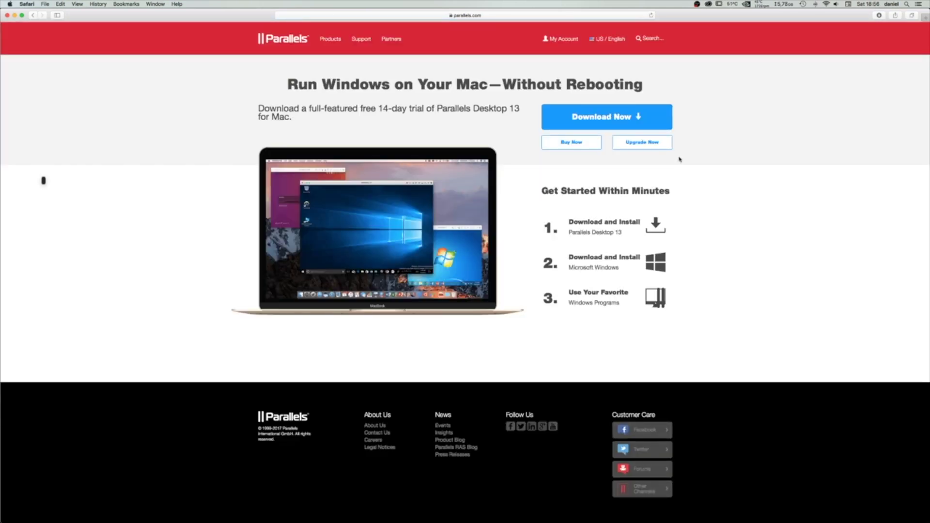
pyautogui.click(639, 124)
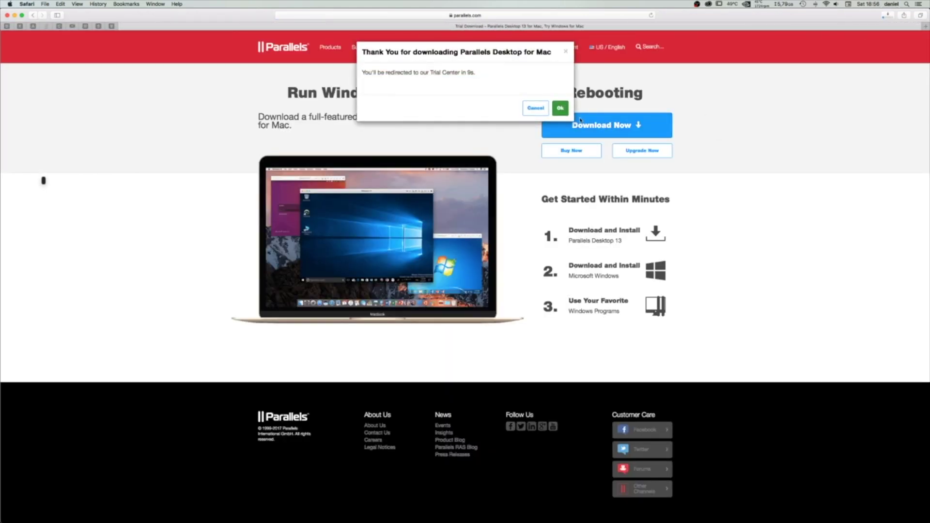
pyautogui.click(560, 107)
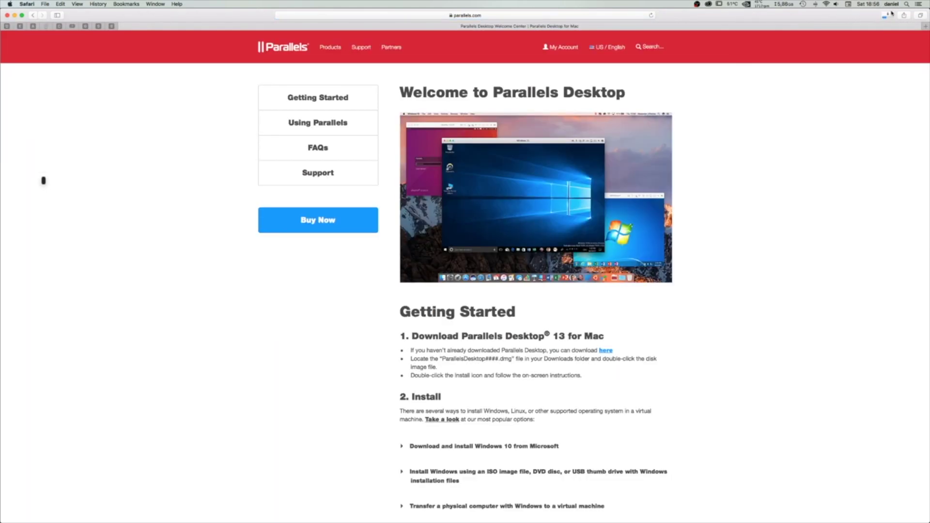
# Step: Open the downloaded ParallelsDesktop-13.1.0-43108.dmg, run its Install application and authorise the installation with the administrator password
pyautogui.click(891, 13)
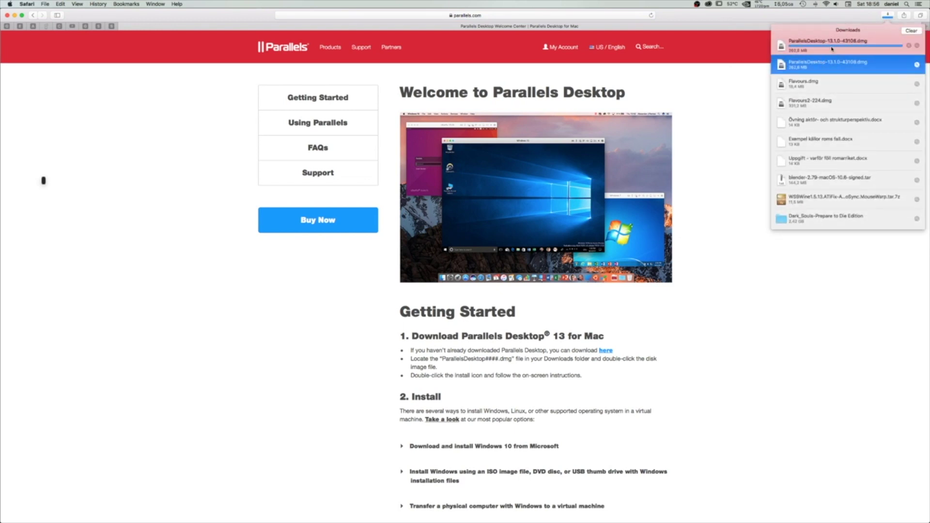
pyautogui.click(832, 48)
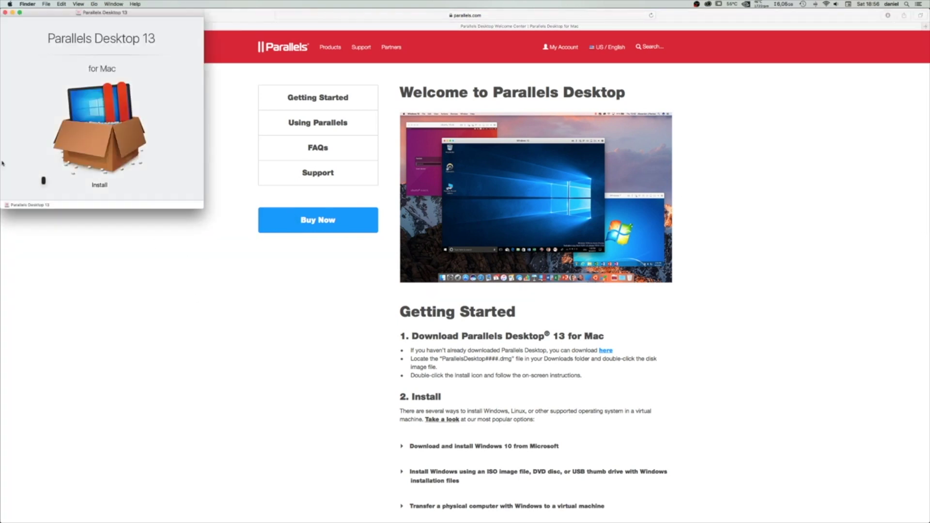
pyautogui.doubleClick(90, 141)
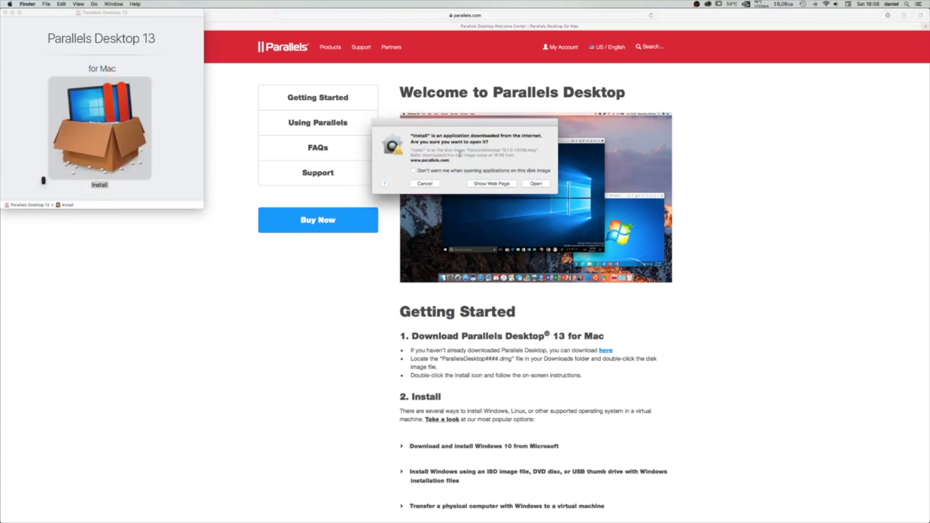
pyautogui.click(536, 184)
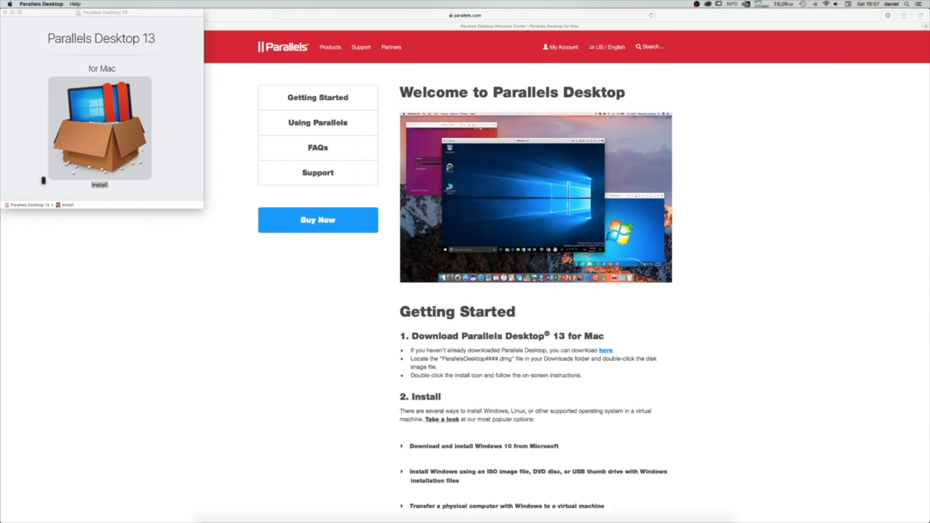
pyautogui.moveTo(508, 513)
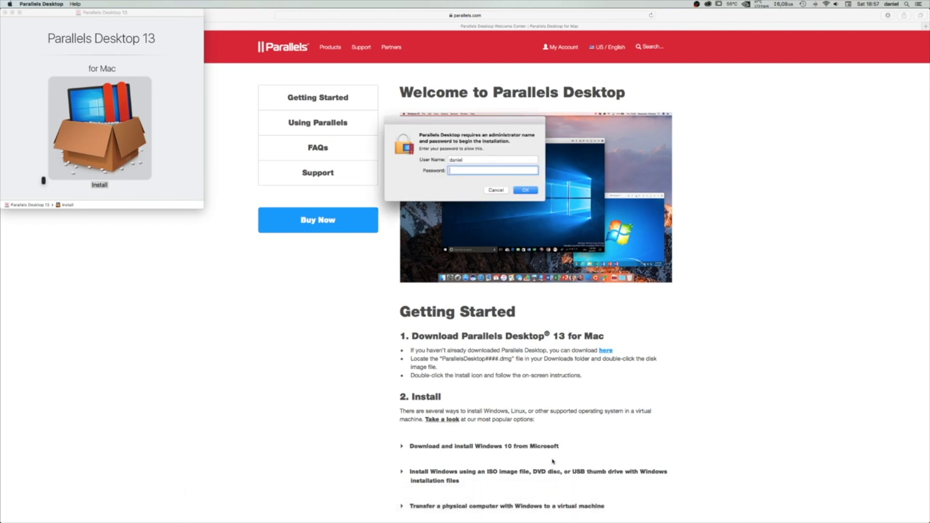
pyautogui.press('Return')
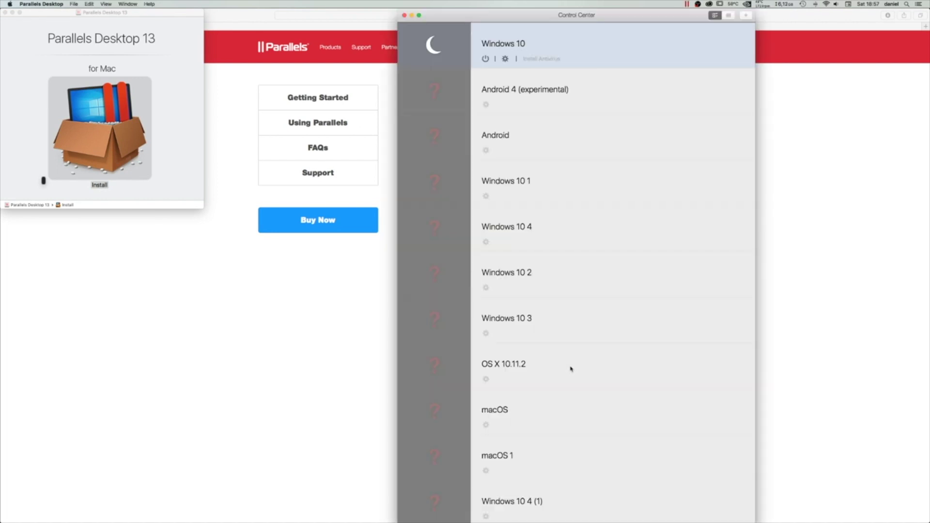
# Step: Begin a new virtual machine that installs Windows or another OS from a DVD or image file
pyautogui.click(745, 15)
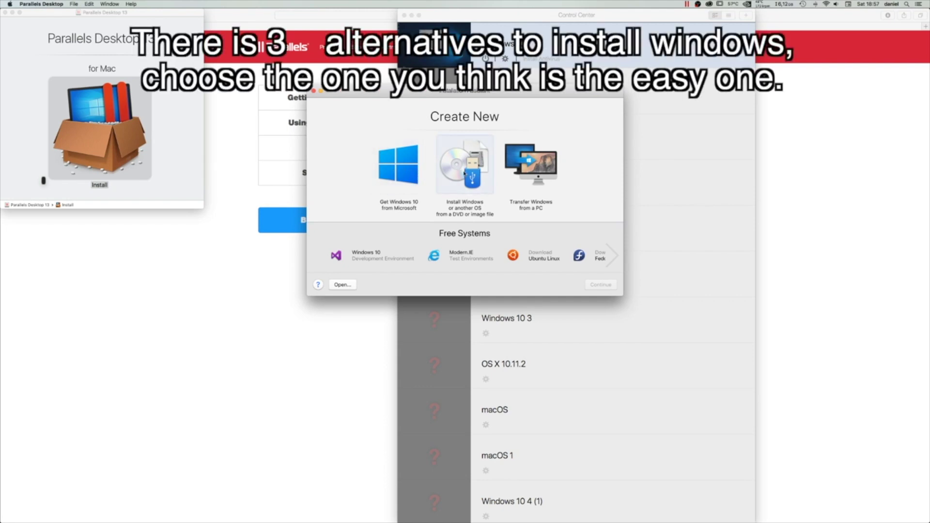
pyautogui.click(464, 172)
pyautogui.click(600, 285)
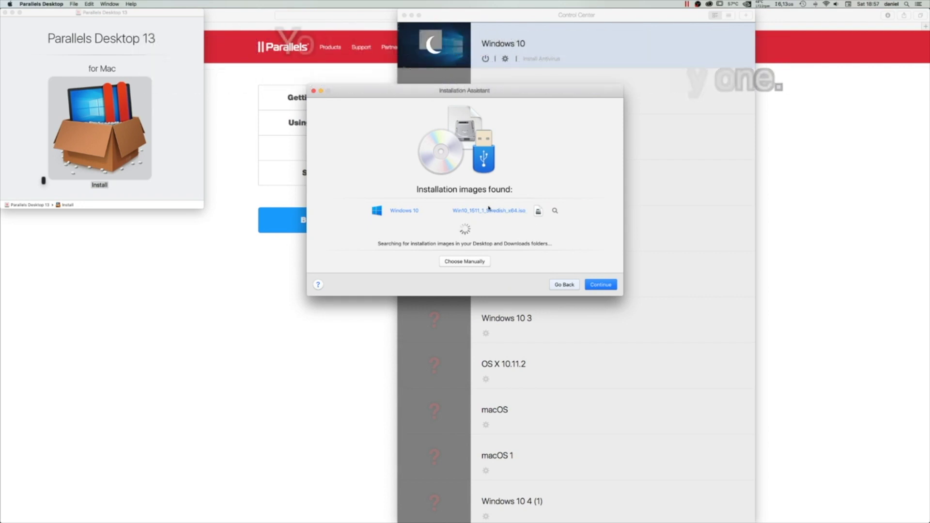
# Step: Switch to Safari, search the web for "windows 10" in a new tab and open Microsoft's Windows 10 ISO download page
pyautogui.click(802, 188)
pyautogui.press('super+t')
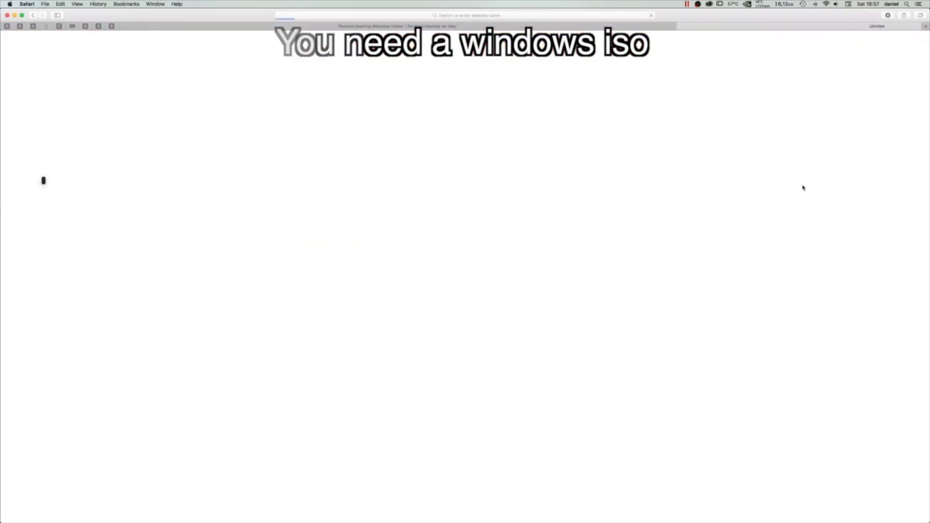
pyautogui.write('windows 10')
pyautogui.press('Return')
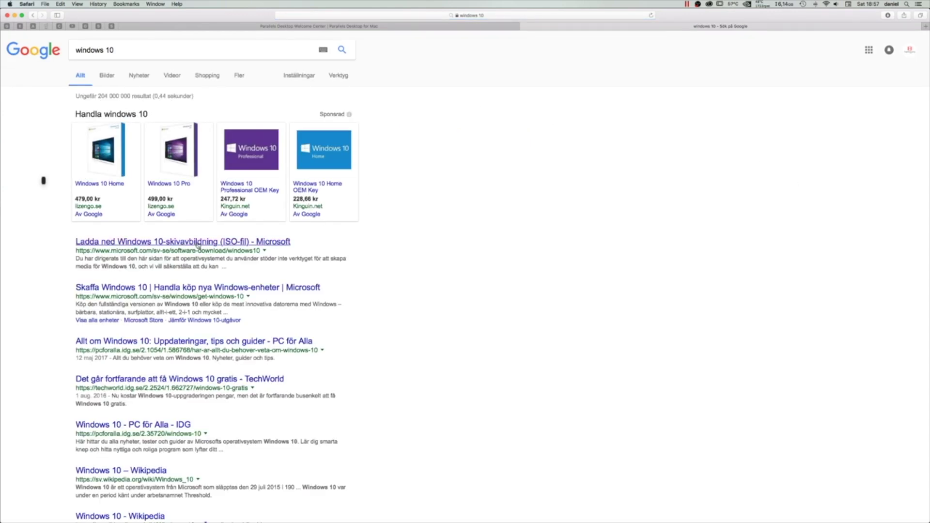
pyautogui.click(198, 242)
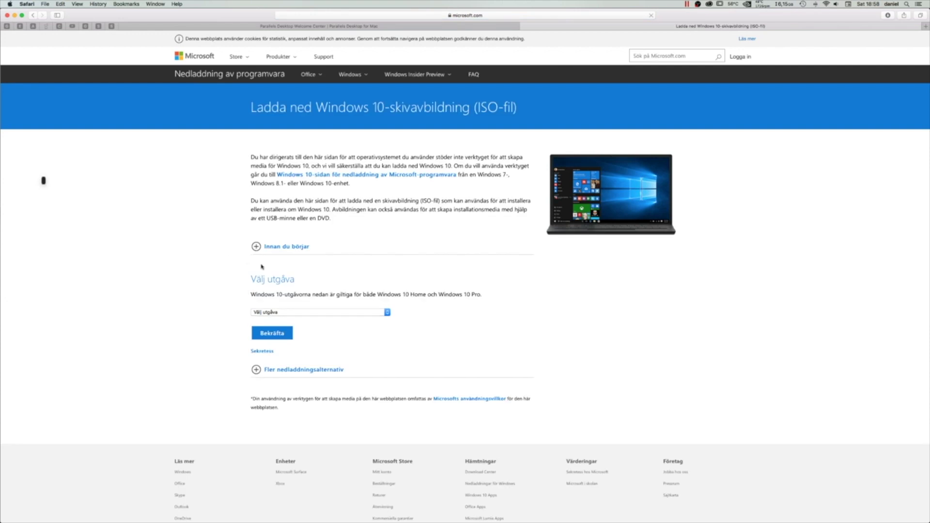
# Step: Select Windows 10 from the Creators Update group as the ISO edition and confirm it
pyautogui.click(321, 312)
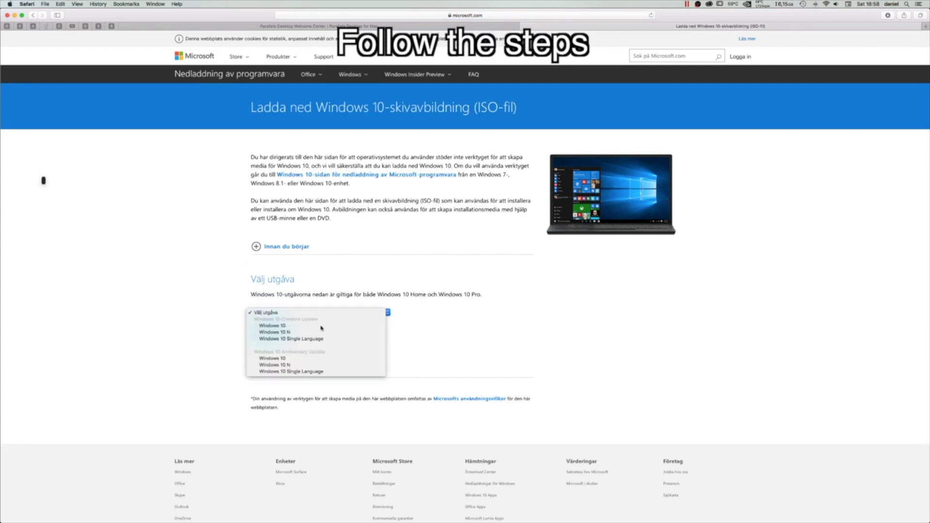
pyautogui.click(321, 323)
pyautogui.click(292, 332)
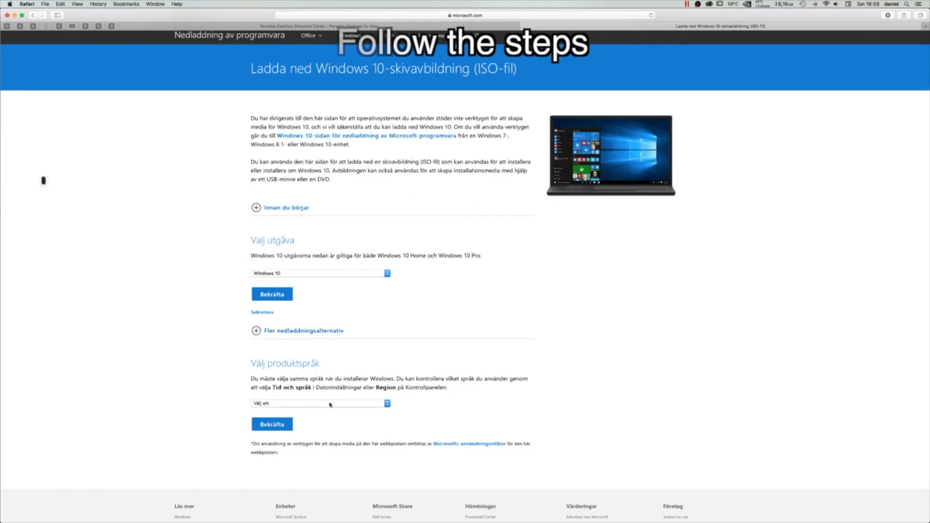
# Step: Confirm Svenska as the product language, start the 64-bit Windows 10 ISO download and check its progress
pyautogui.click(320, 404)
pyautogui.scroll(-5, 320, 411)
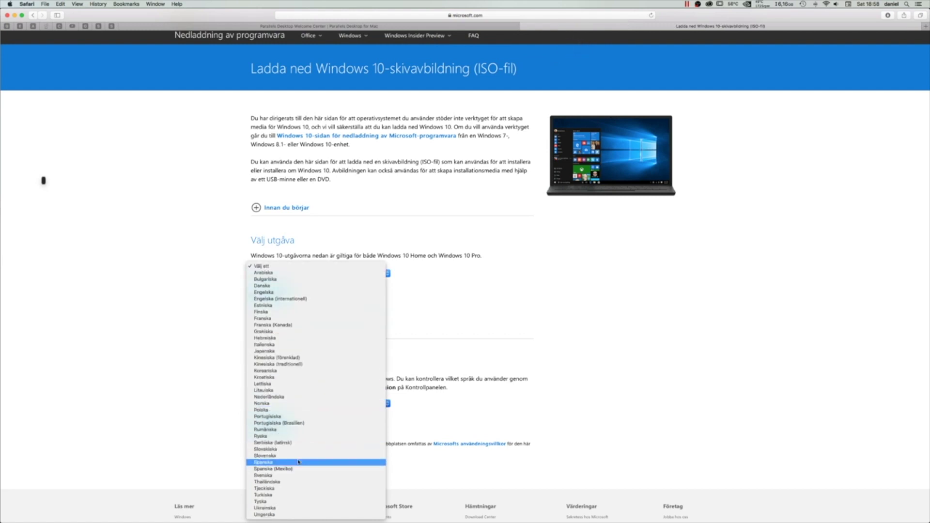
pyautogui.click(295, 476)
pyautogui.click(274, 430)
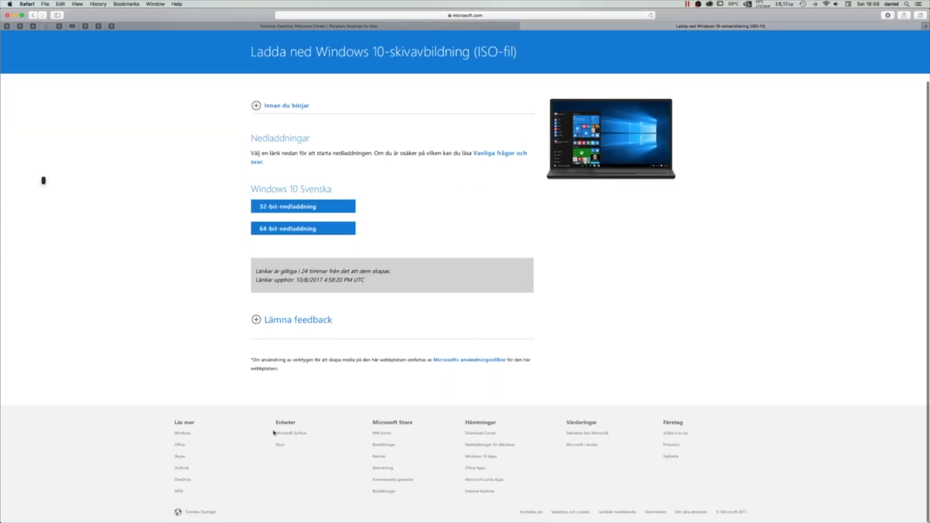
pyautogui.click(306, 234)
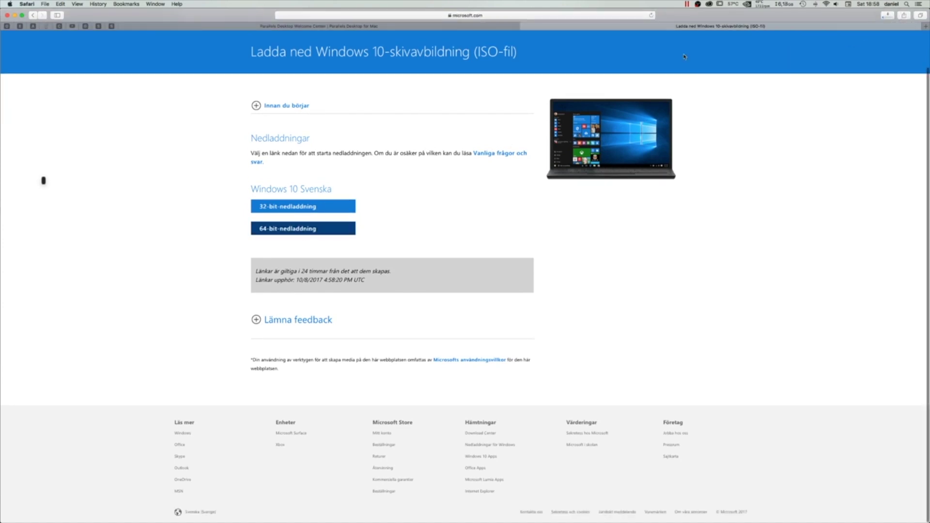
pyautogui.click(887, 15)
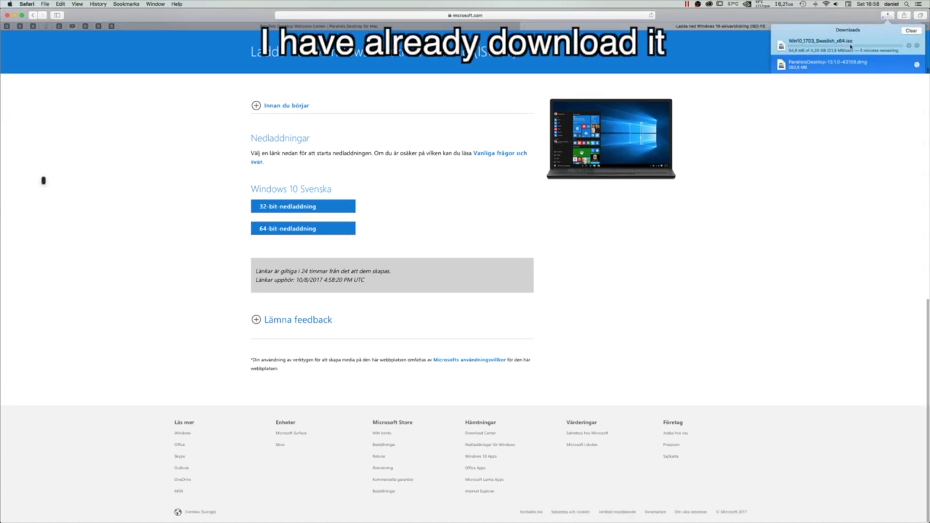
# Step: Return to the Parallels Installation Assistant and continue with the automatically found image Win10_1511_1_Swedish_x64.iso
pyautogui.click(560, 506)
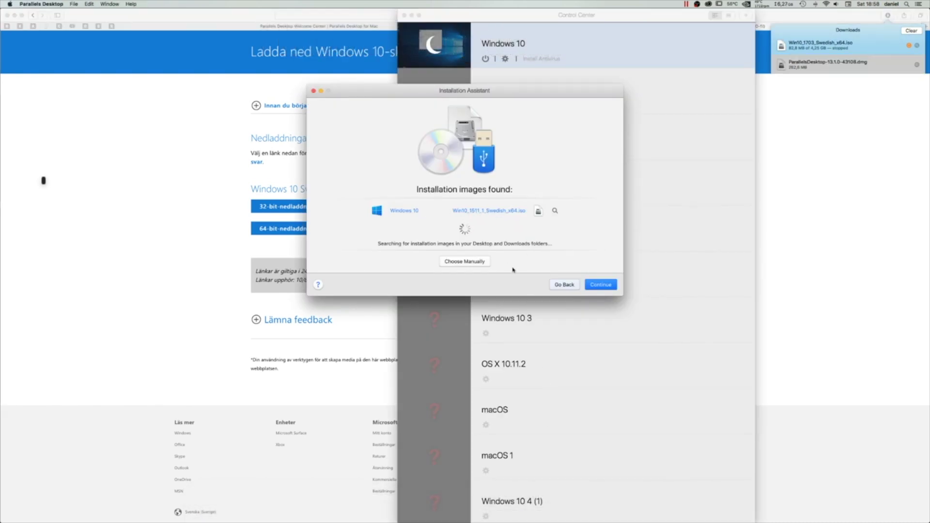
pyautogui.click(603, 287)
pyautogui.click(474, 262)
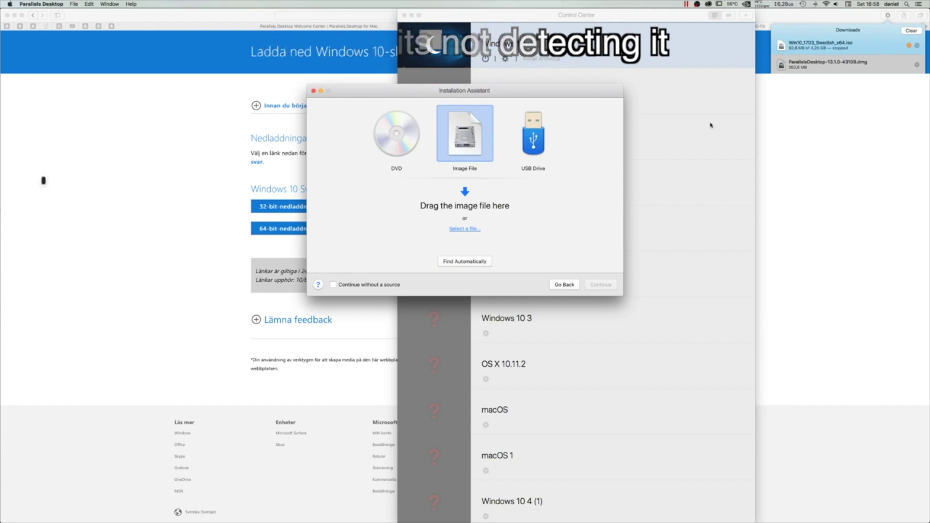
pyautogui.click(466, 262)
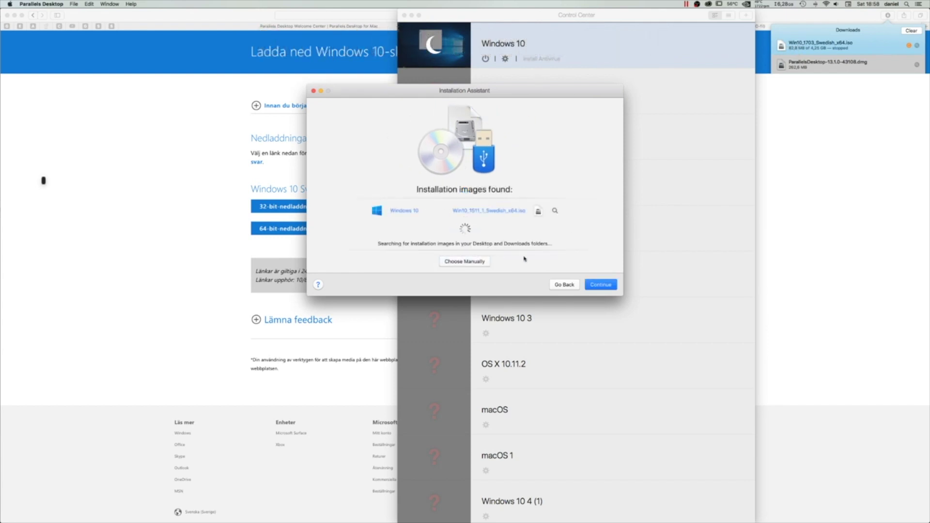
pyautogui.click(602, 286)
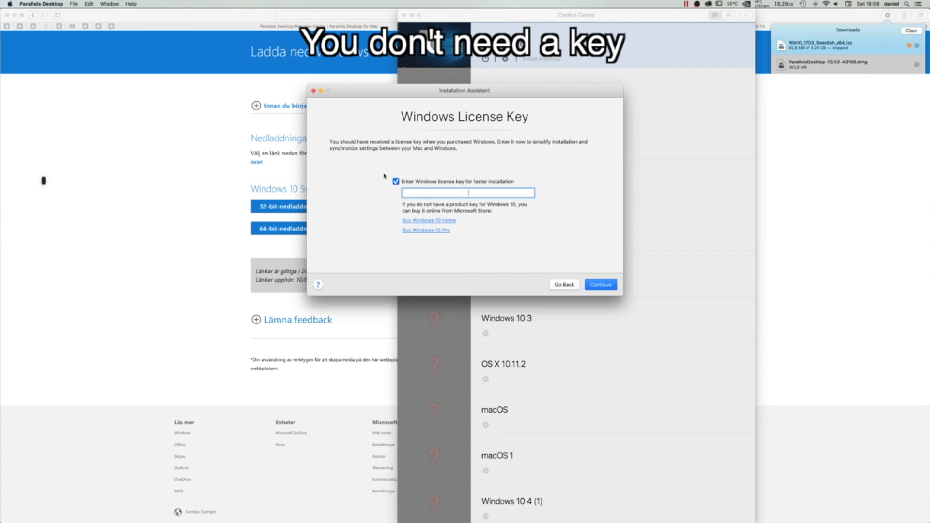
# Step: Create the virtual machine without a Windows license key and with Games only as its primary use
pyautogui.click(396, 182)
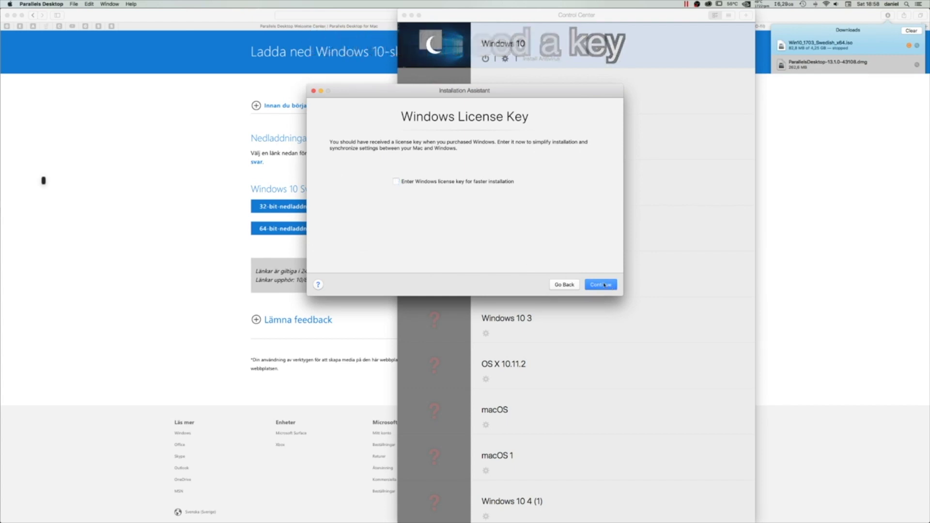
pyautogui.click(603, 285)
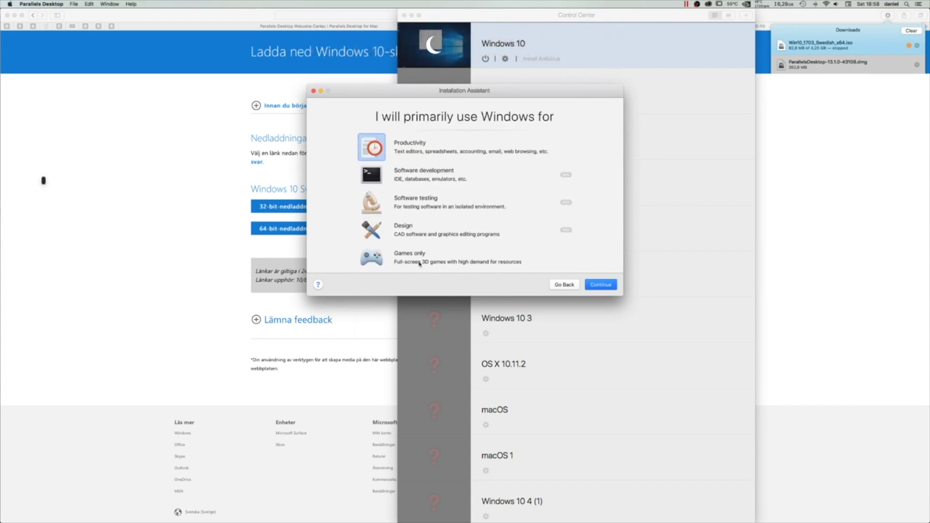
pyautogui.click(383, 255)
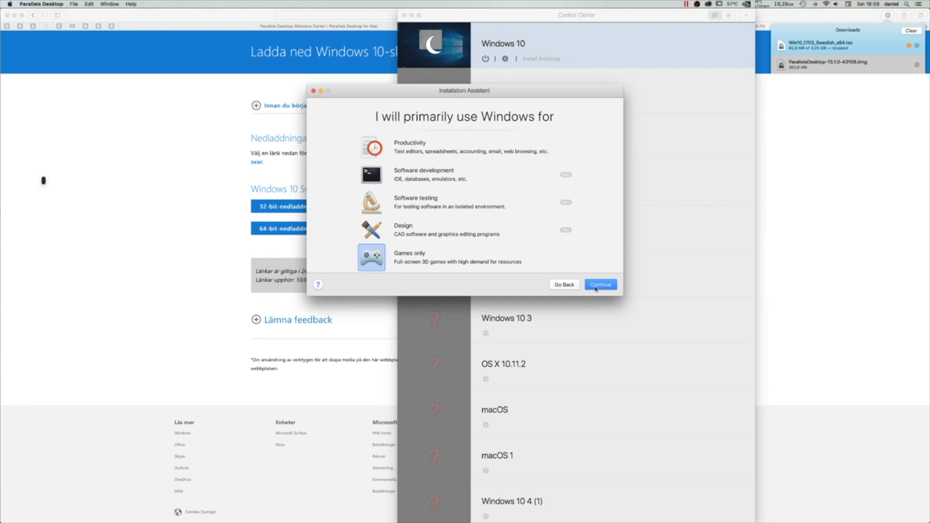
pyautogui.click(596, 285)
pyautogui.click(603, 285)
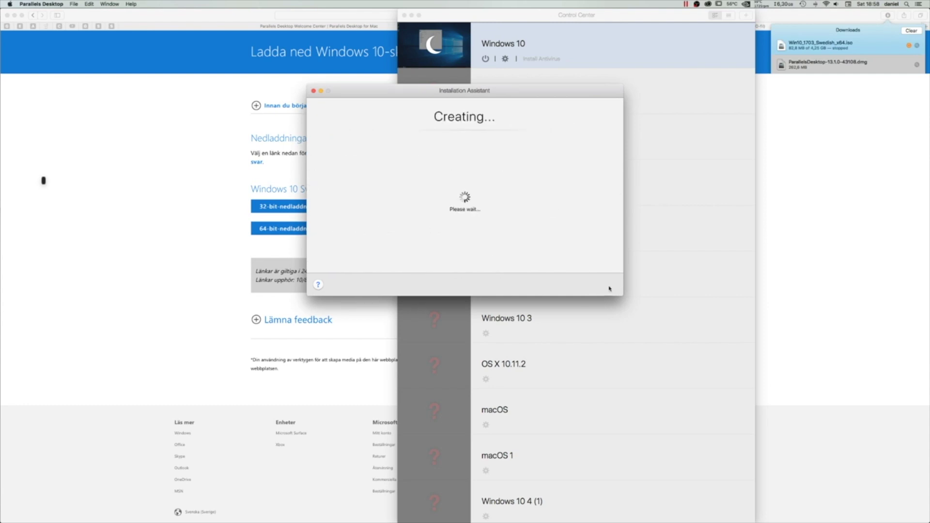
# Step: Move the new virtual machine's window aside and proceed in Windows Setup with Windows 10 Pro as the operating system
pyautogui.moveTo(462, 90); pyautogui.dragTo(247, 95)
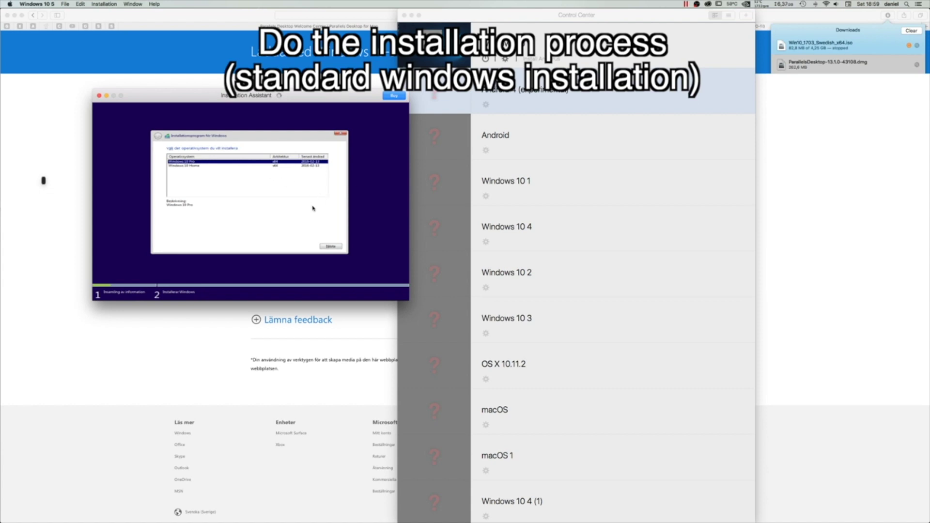
pyautogui.click(333, 248)
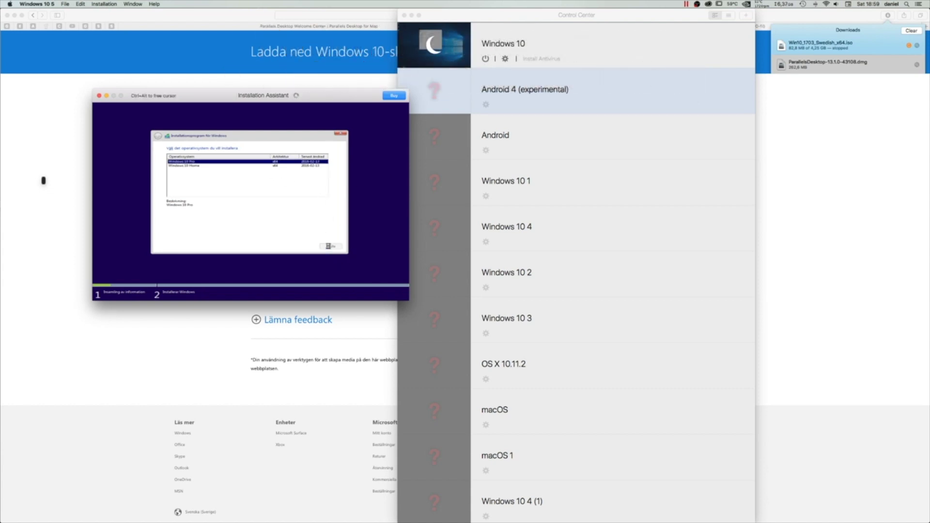
pyautogui.click(328, 246)
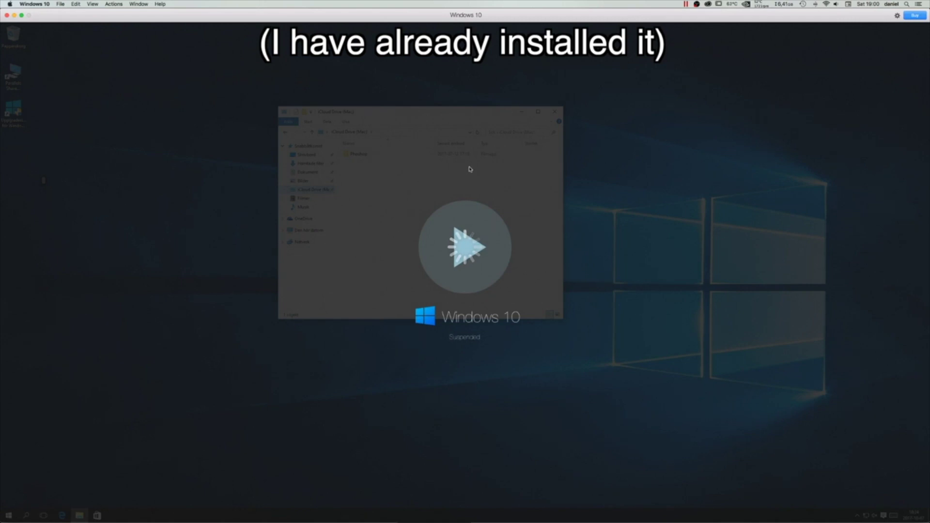
# Step: Resume the suspended Windows 10 virtual machine and launch the downloaded SteamSetup from its downloads folder, clearing the folder window from view
pyautogui.click(487, 242)
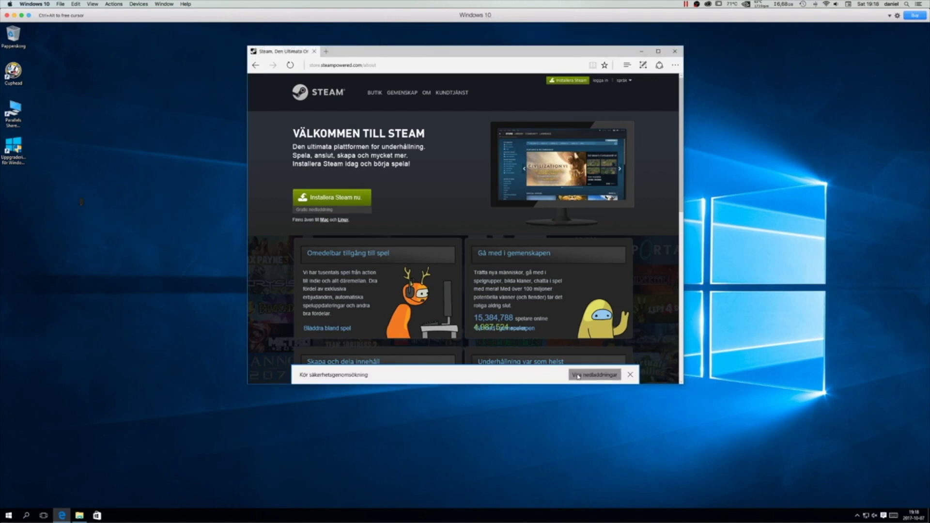
pyautogui.click(595, 375)
pyautogui.click(663, 99)
pyautogui.doubleClick(359, 169)
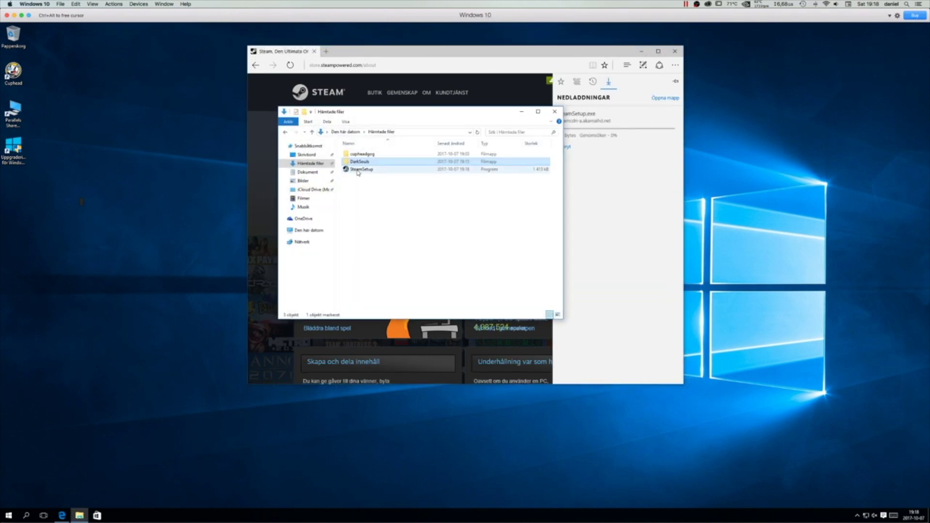
pyautogui.click(449, 241)
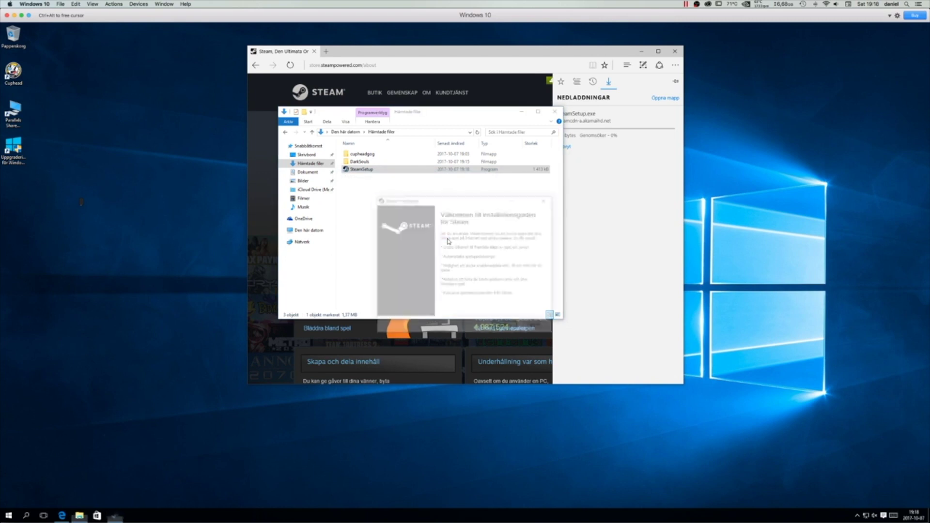
pyautogui.click(523, 115)
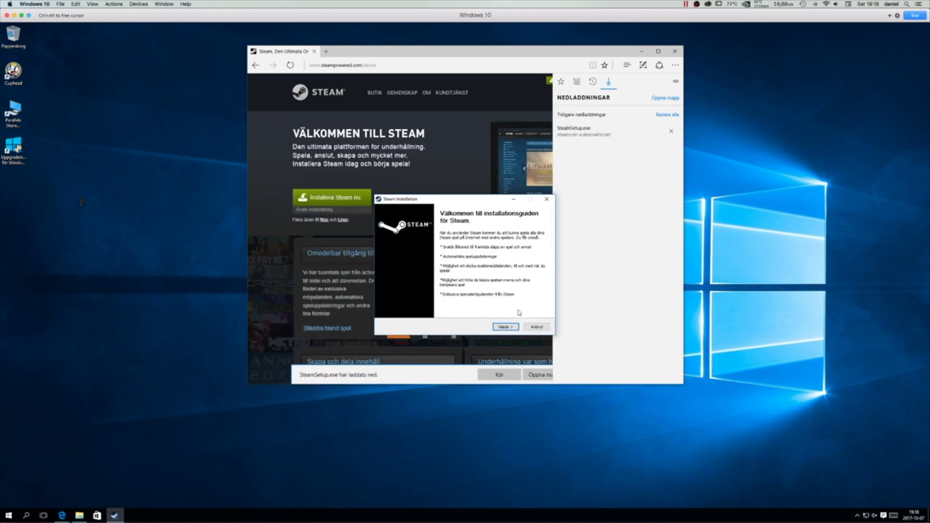
# Step: Install Steam with the license agreement accepted, Svenska as the language and the default destination folder, and finish the setup so Steam starts
pyautogui.click(506, 327)
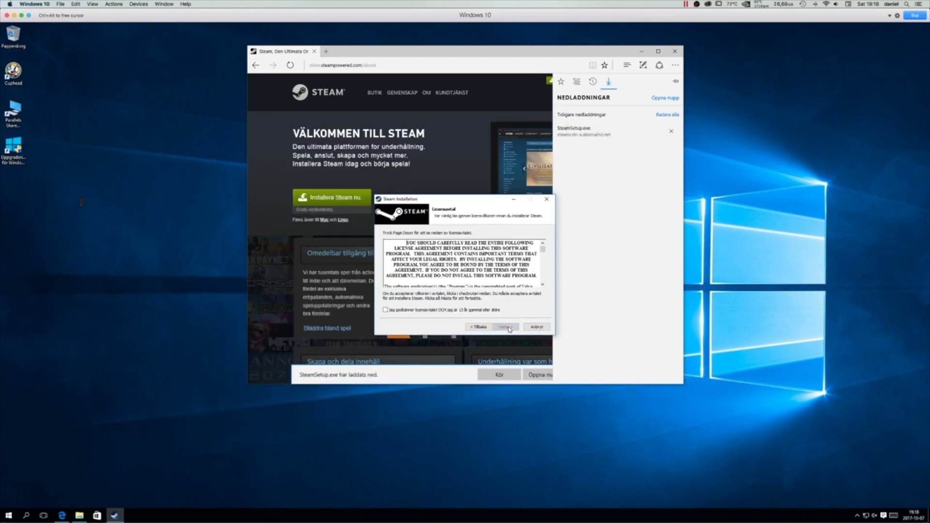
pyautogui.click(437, 310)
pyautogui.click(500, 326)
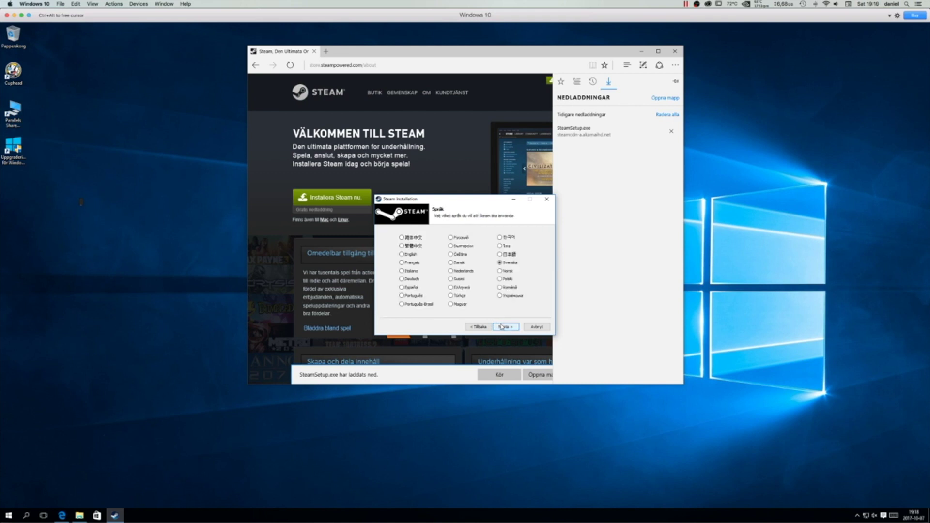
pyautogui.click(502, 327)
pyautogui.click(502, 327)
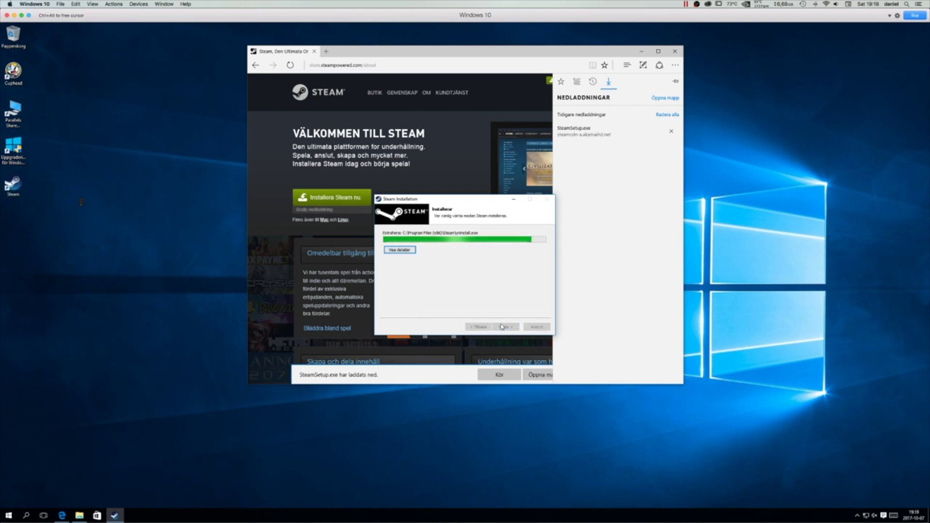
pyautogui.click(503, 326)
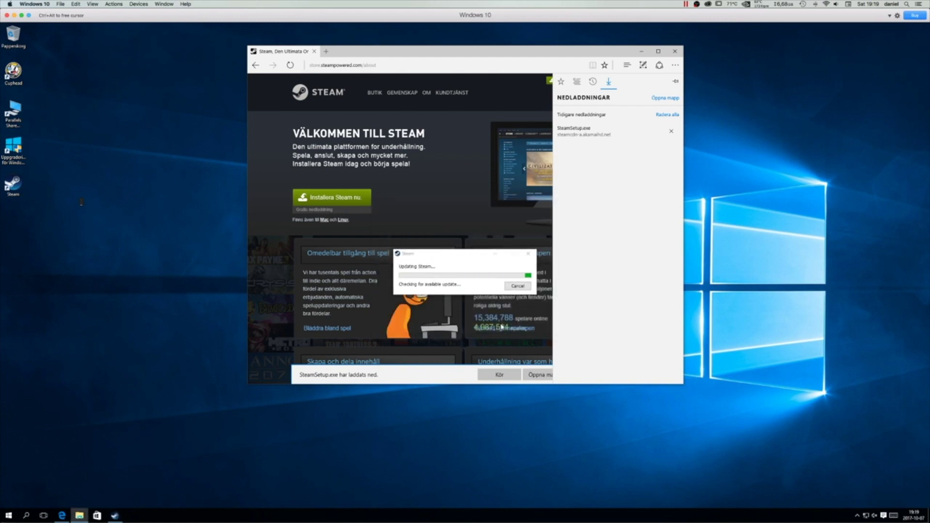
# Step: Minimize the browser window and choose to log in to Steam with an existing account
pyautogui.click(641, 51)
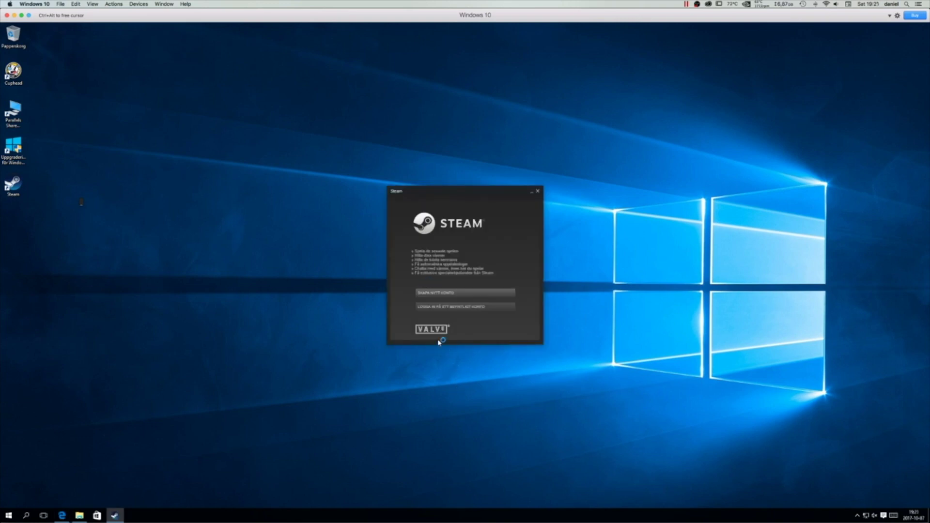
pyautogui.click(446, 308)
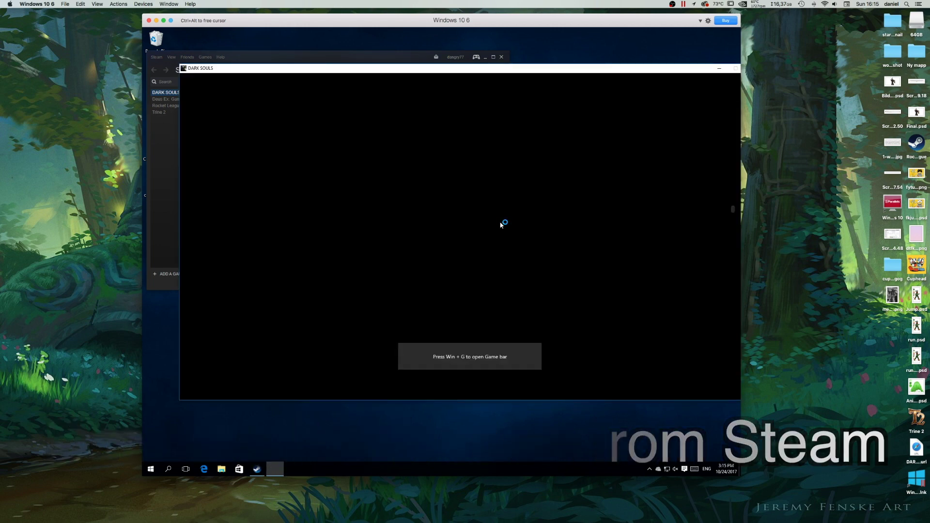
# Step: Minimize the Steam window and apply the Dark Souls PC settings with 800x600 resolution, accepting the resolution change
pyautogui.click(485, 57)
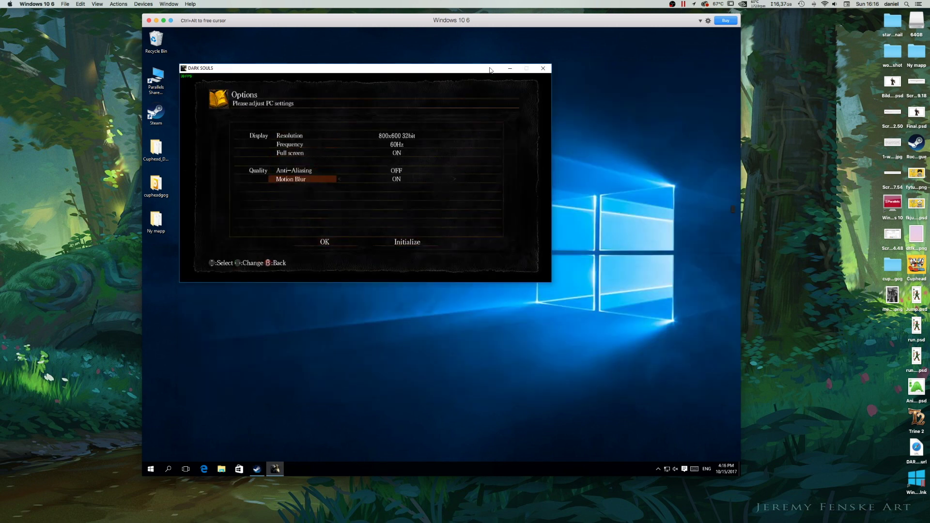
pyautogui.press('Down')
pyautogui.press('Down')
pyautogui.press('Up')
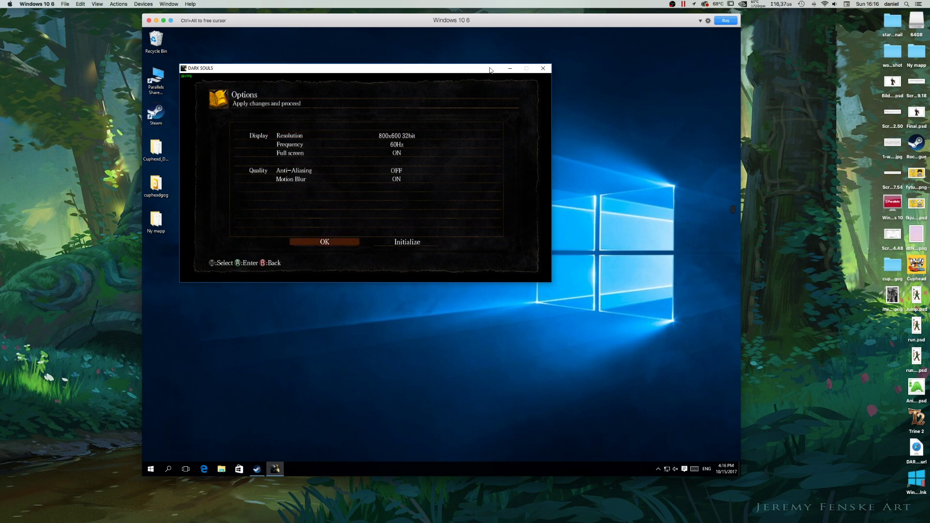
pyautogui.press('Return')
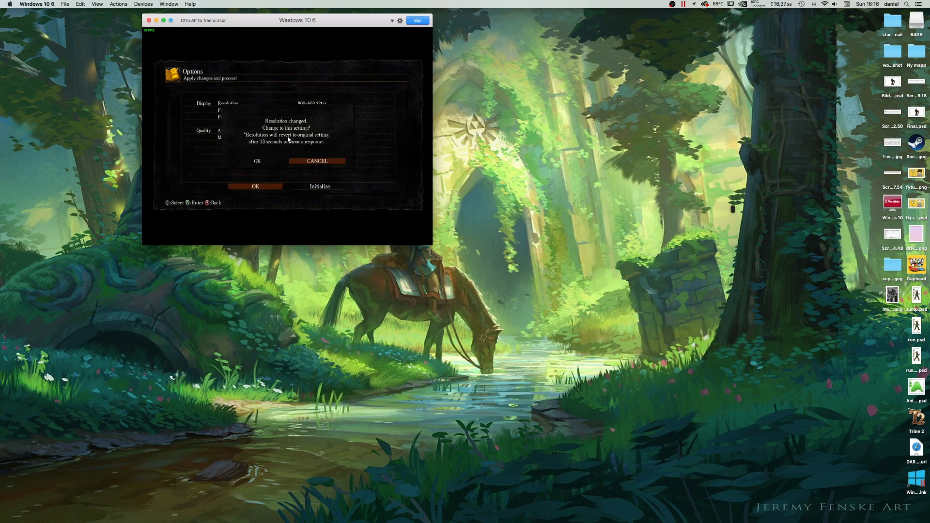
pyautogui.press('Left')
pyautogui.press('Return')
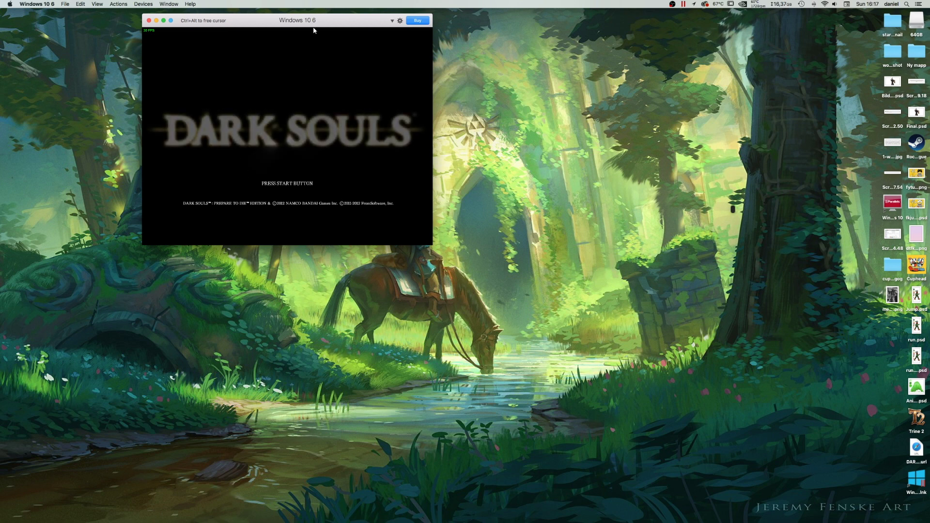
# Step: Move the virtual machine window to the middle of the Mac desktop and load the saved Undead Burg game in Dark Souls
pyautogui.moveTo(291, 32); pyautogui.dragTo(471, 112)
pyautogui.press('Return')
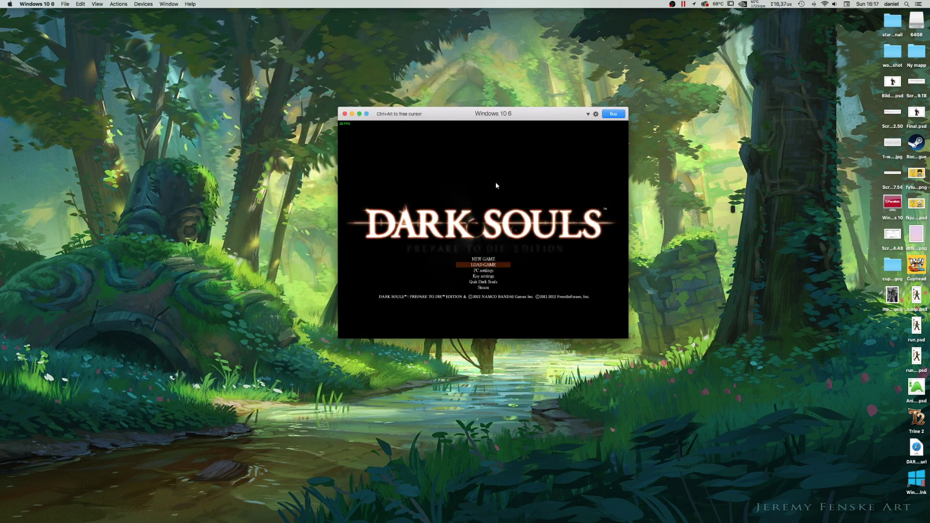
pyautogui.press('Return')
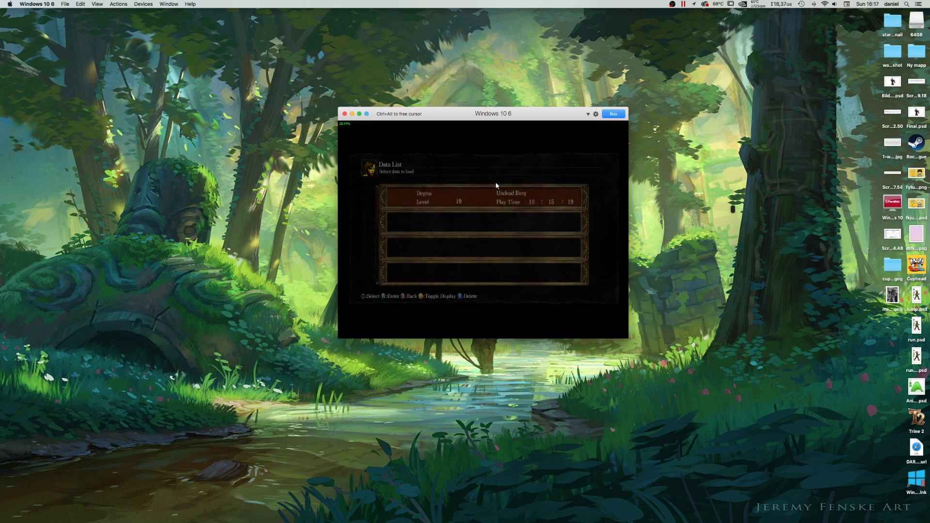
pyautogui.press('Return')
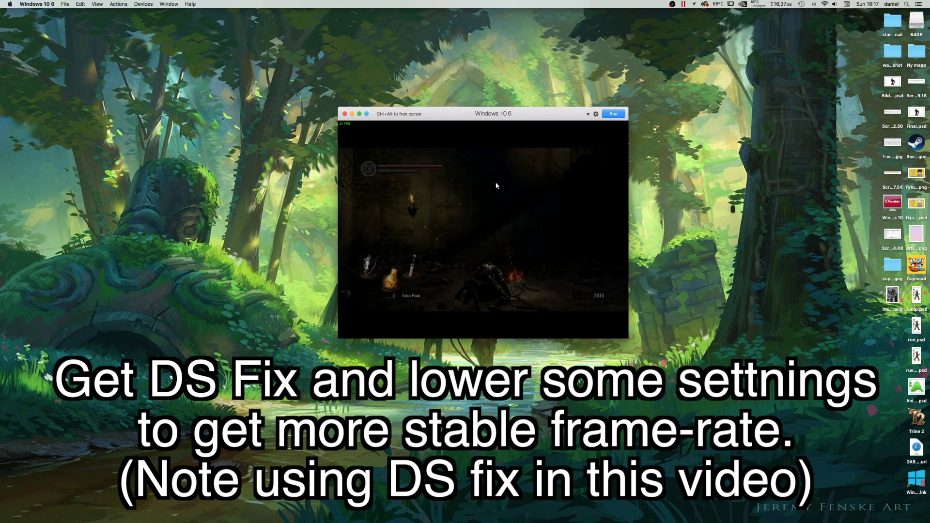
# Step: Walk the character around the bonfire room to test how the game runs
pyautogui.press('w')
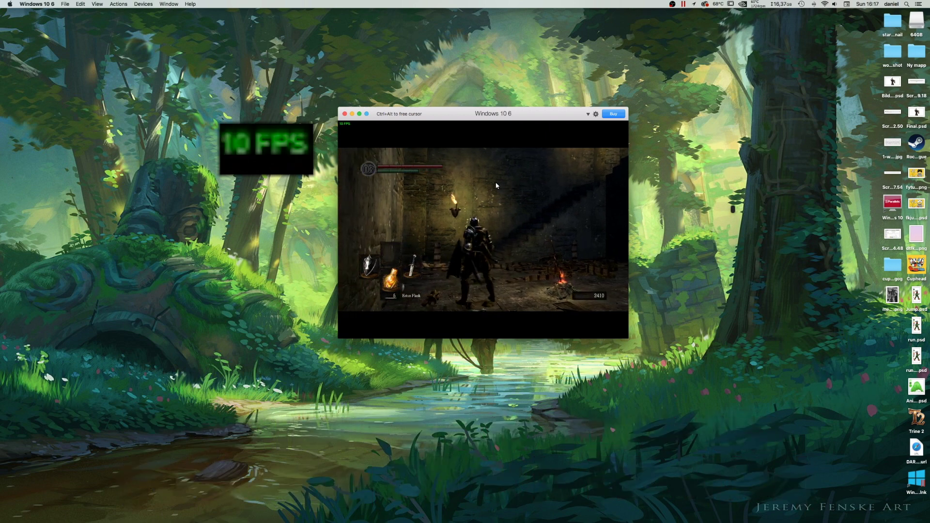
pyautogui.press('s')
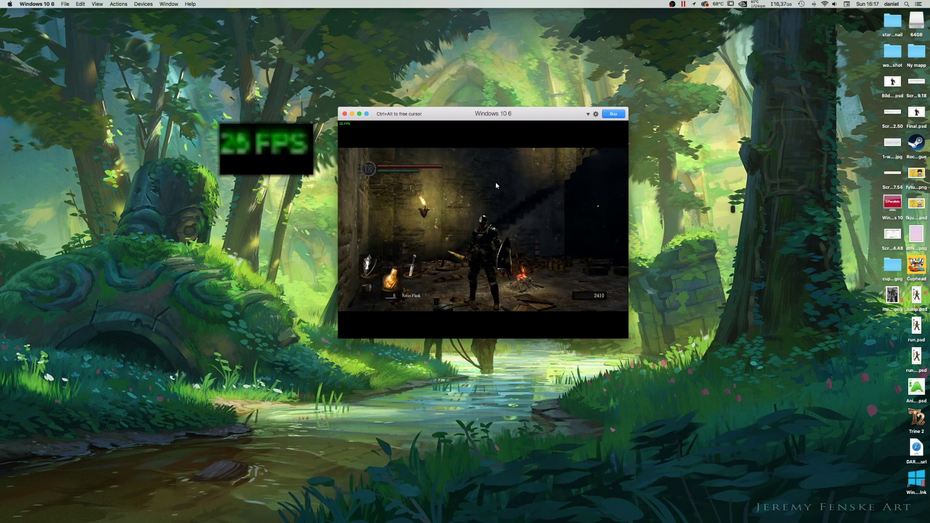
pyautogui.press('w')
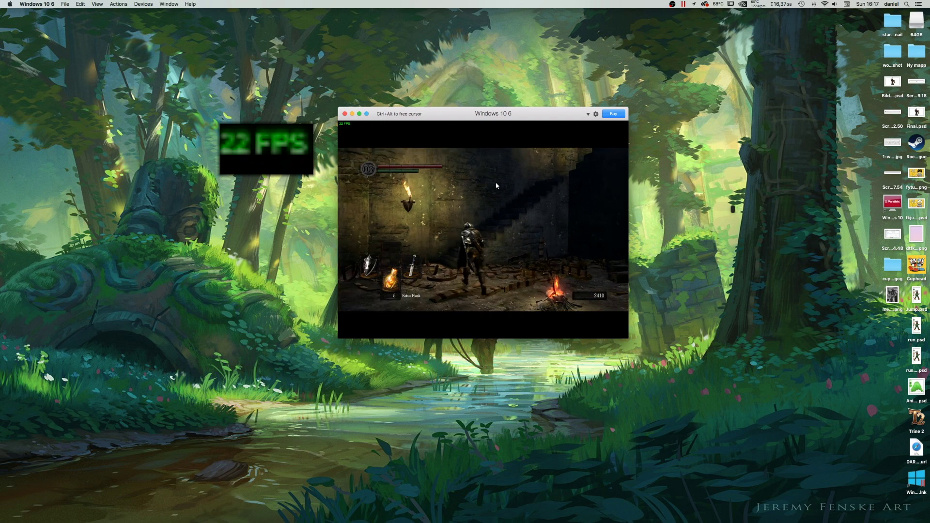
pyautogui.press('w')
pyautogui.press('s')
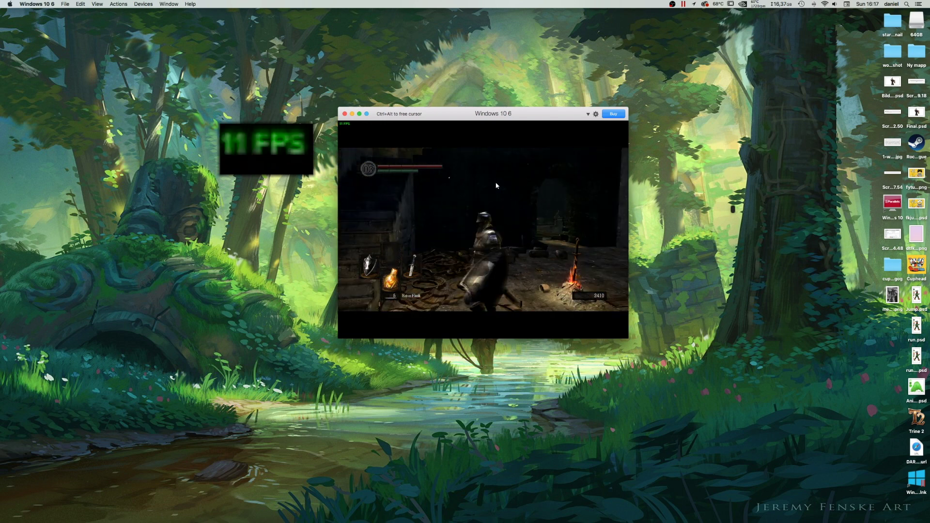
pyautogui.press('w')
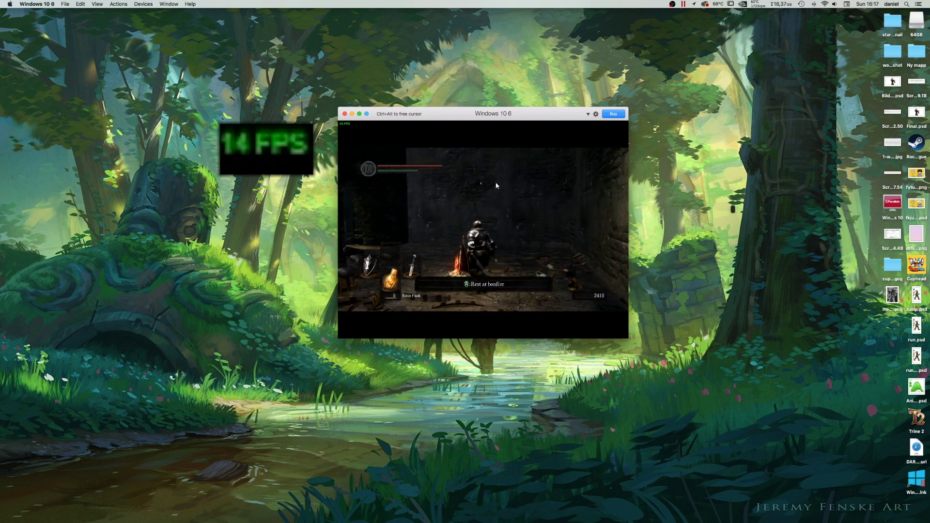
pyautogui.press('a')
pyautogui.press('w')
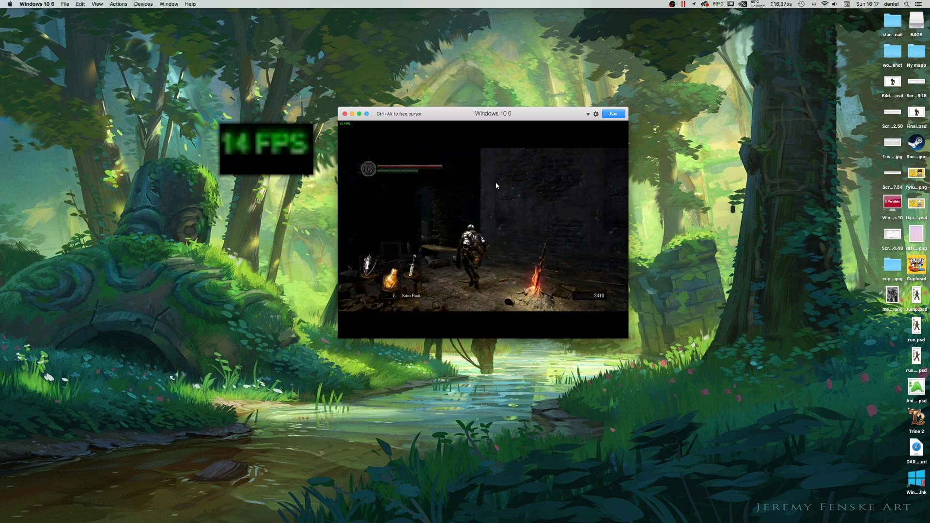
# Step: Leave the bonfire room for the Undead Burg and attack the enemy on the wooden stairs
pyautogui.press('w')
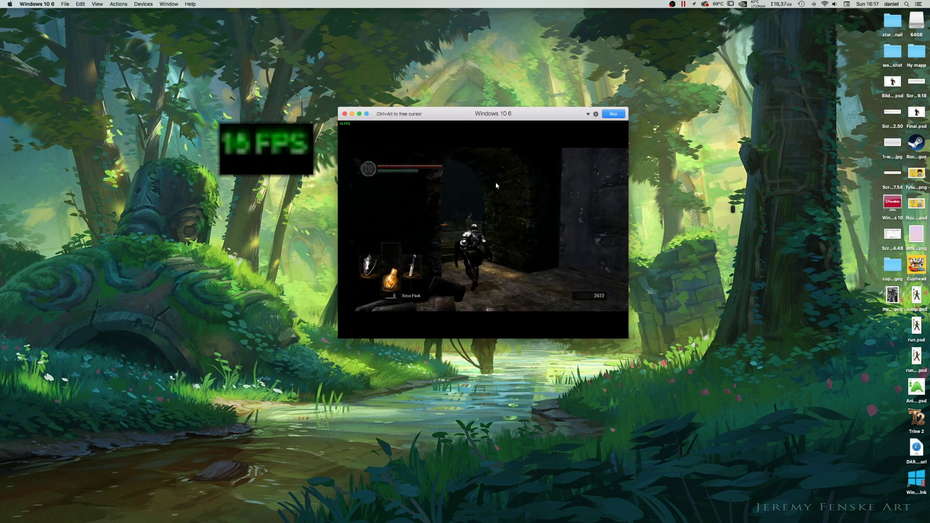
pyautogui.press('w')
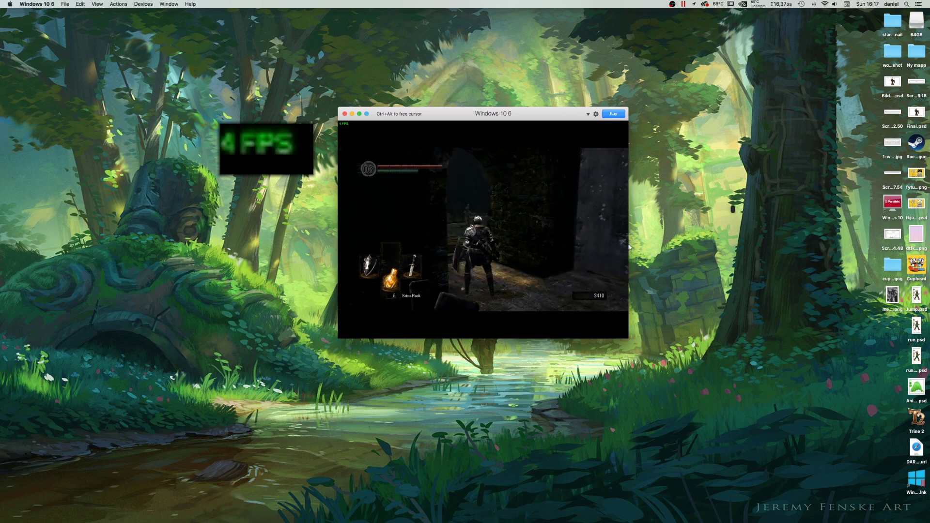
pyautogui.press('w')
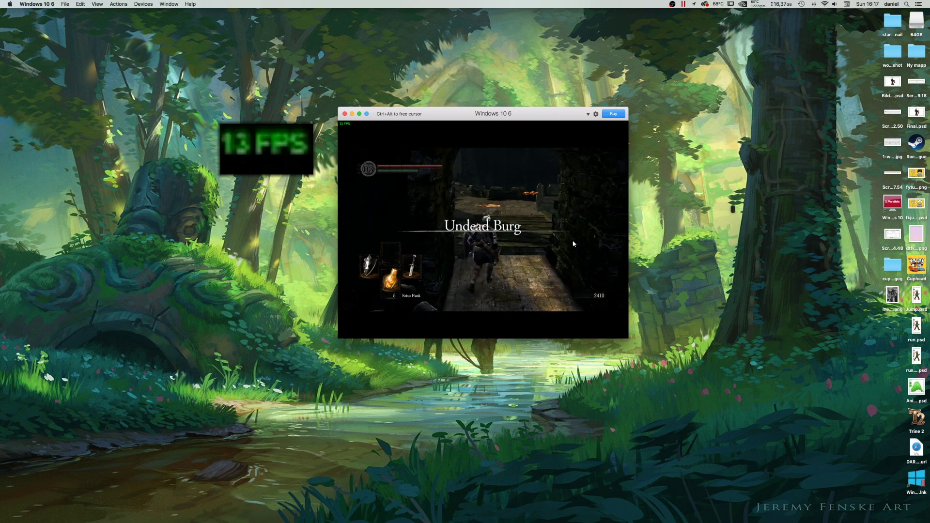
pyautogui.press('w')
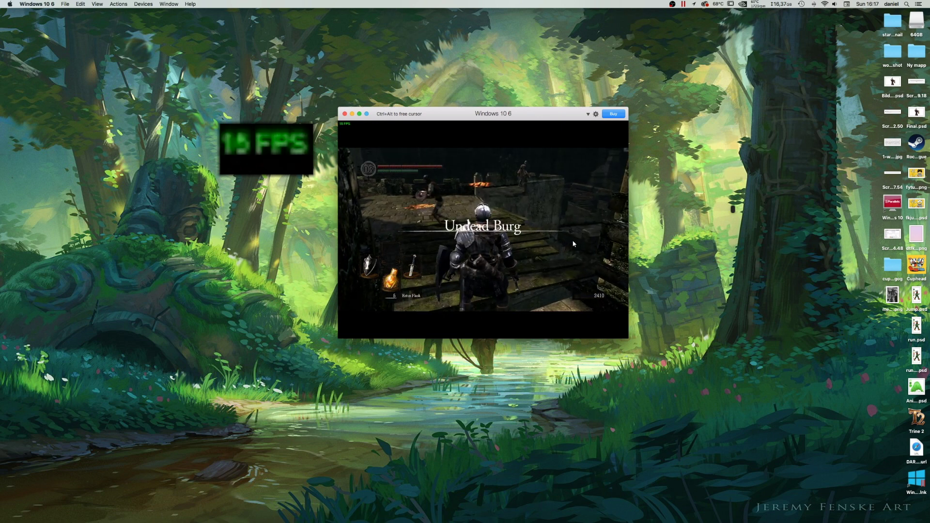
pyautogui.press('w')
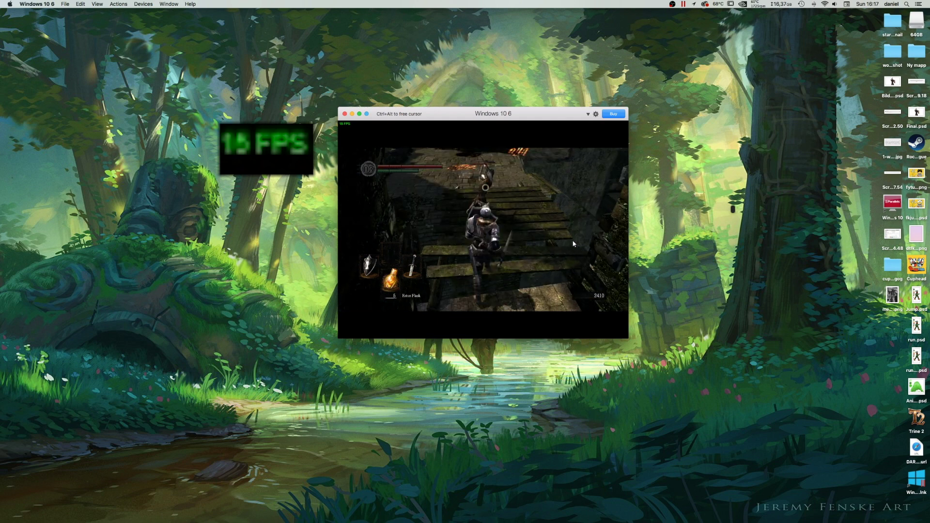
pyautogui.press('w')
pyautogui.click(573, 244)
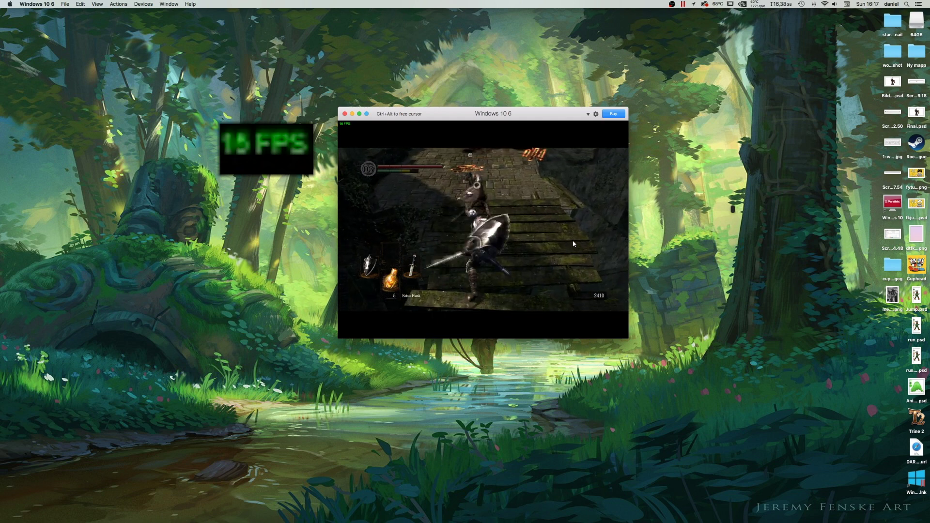
# Step: Fight the remaining enemies across the Undead Burg terraces and return to the bonfire
pyautogui.press('w')
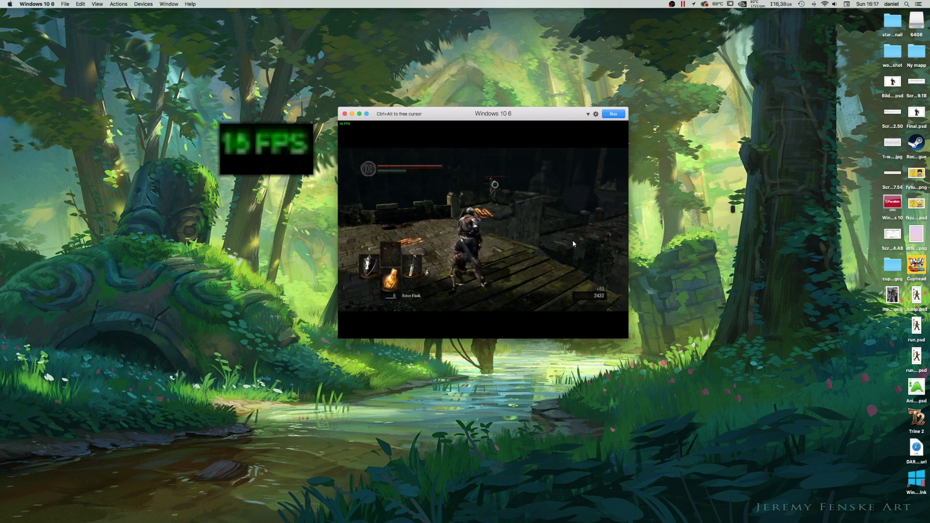
pyautogui.press('w')
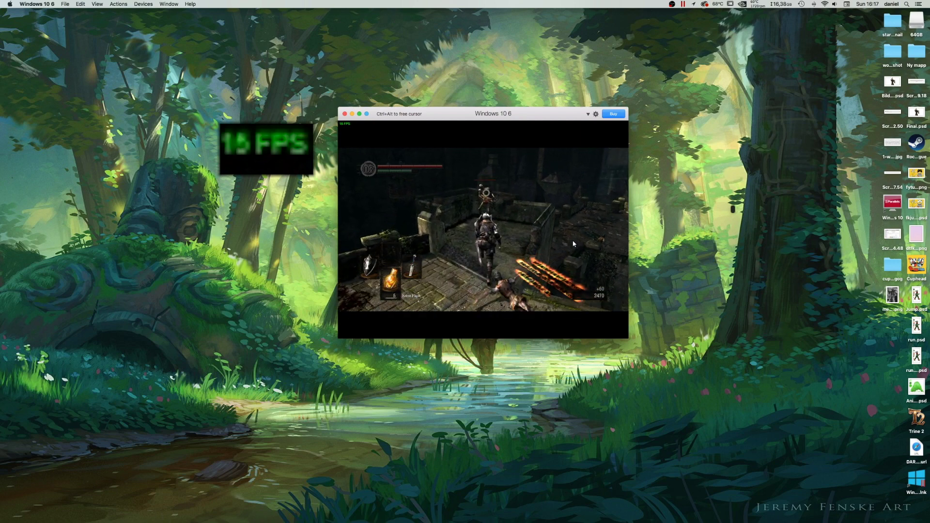
pyautogui.press('w')
pyautogui.click(573, 243)
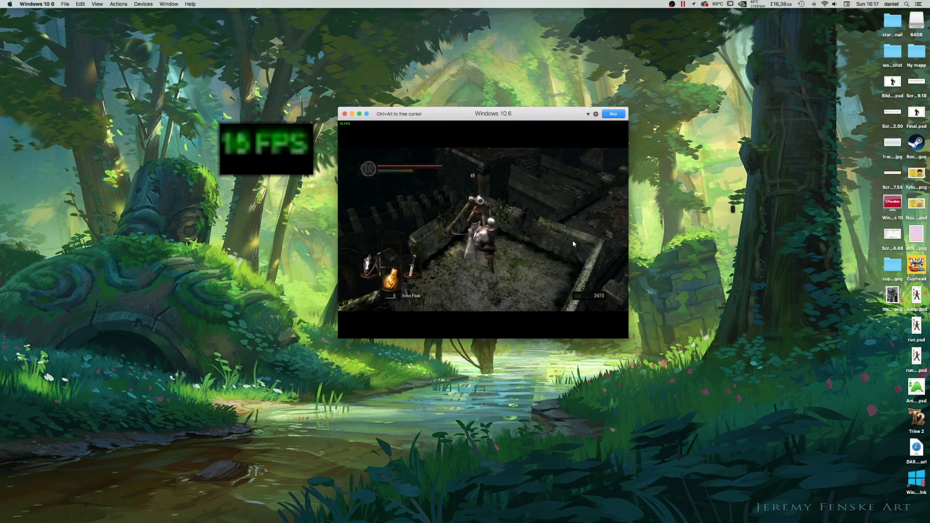
pyautogui.press('w')
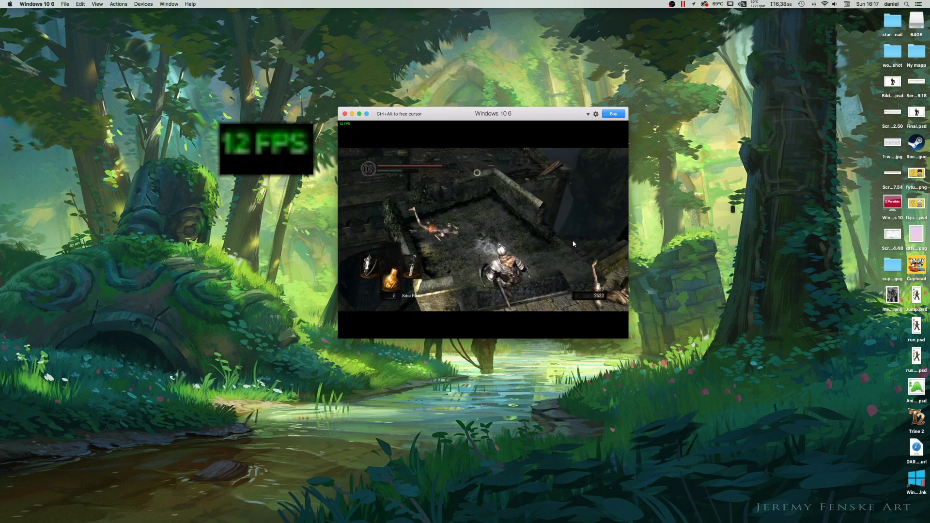
pyautogui.press('w')
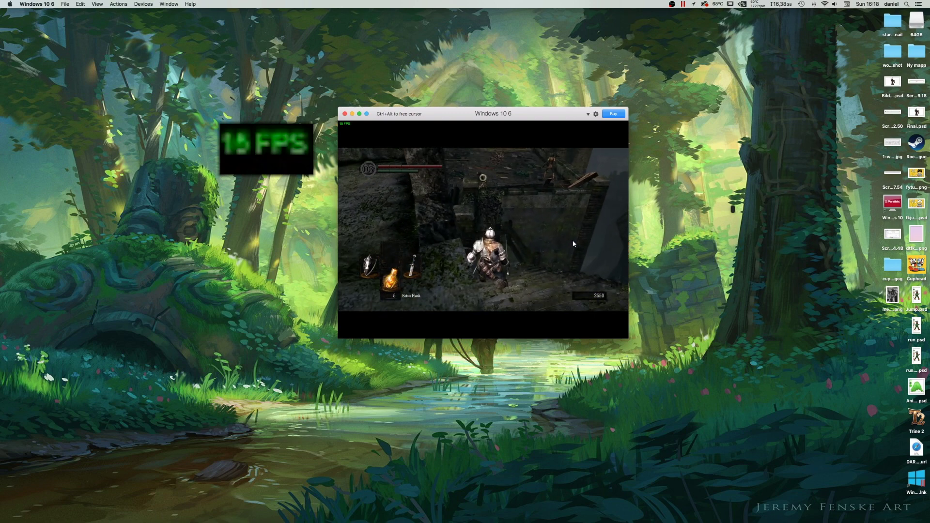
pyautogui.press('w')
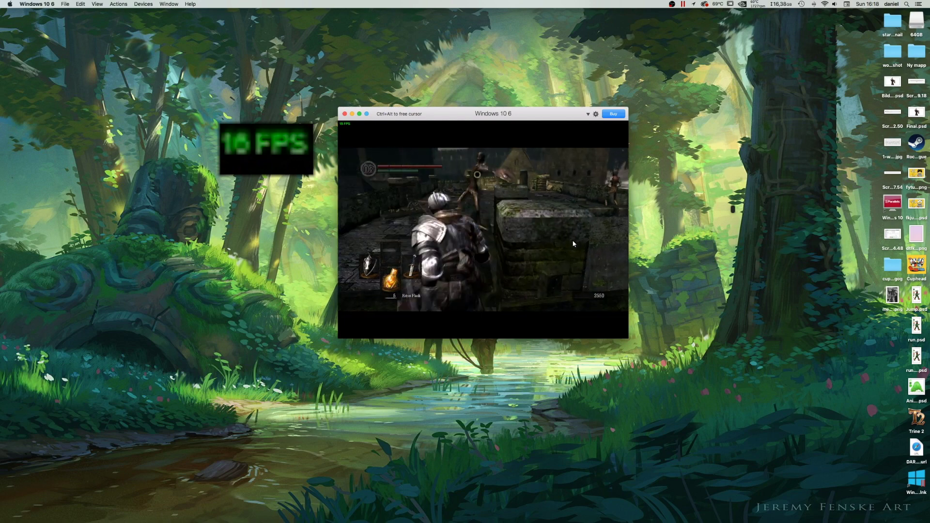
pyautogui.press('w')
pyautogui.click(573, 243)
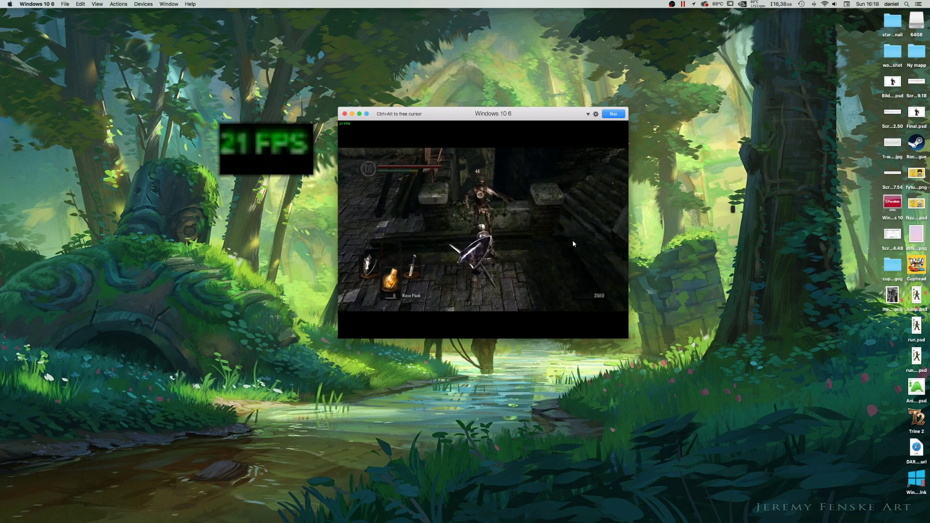
pyautogui.press('w')
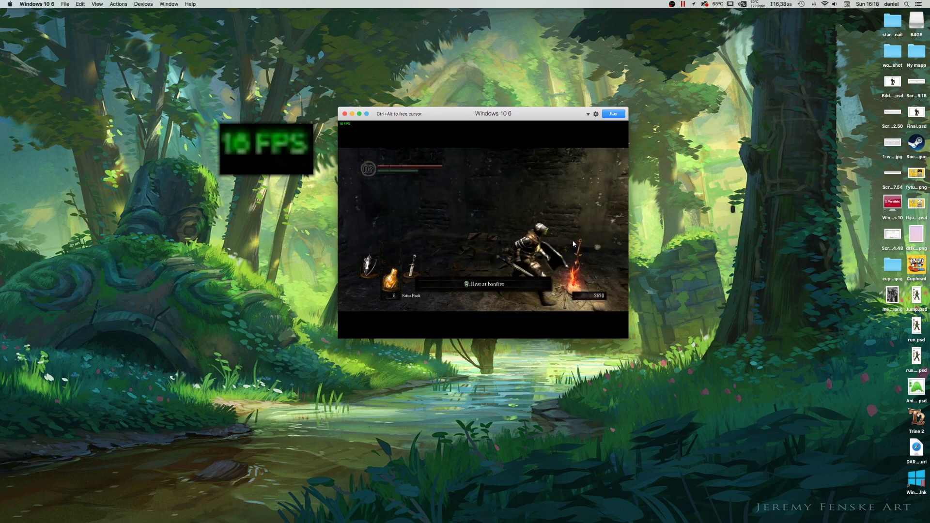
# Step: Rest at the bonfire and level up the character by raising Strength to 17, accepting the change
pyautogui.press('Return')
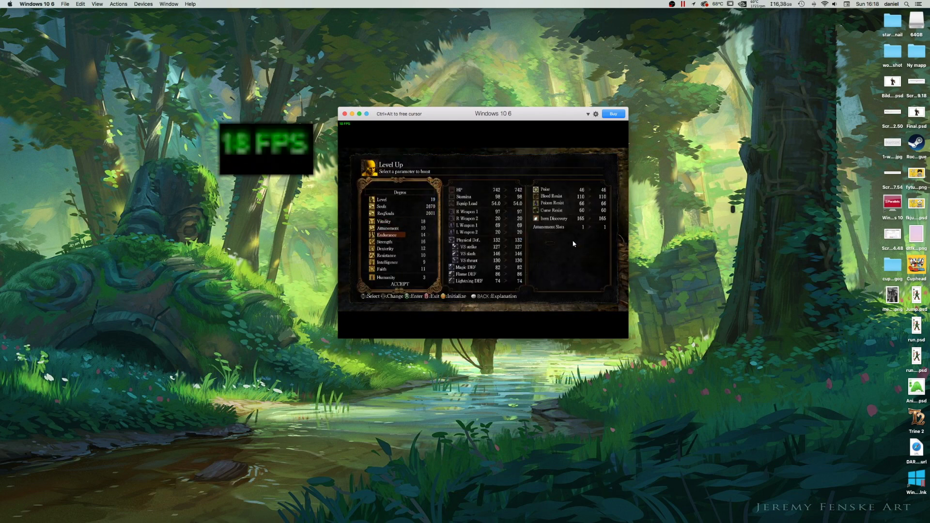
pyautogui.press('Up')
pyautogui.press('Down')
pyautogui.press('Down')
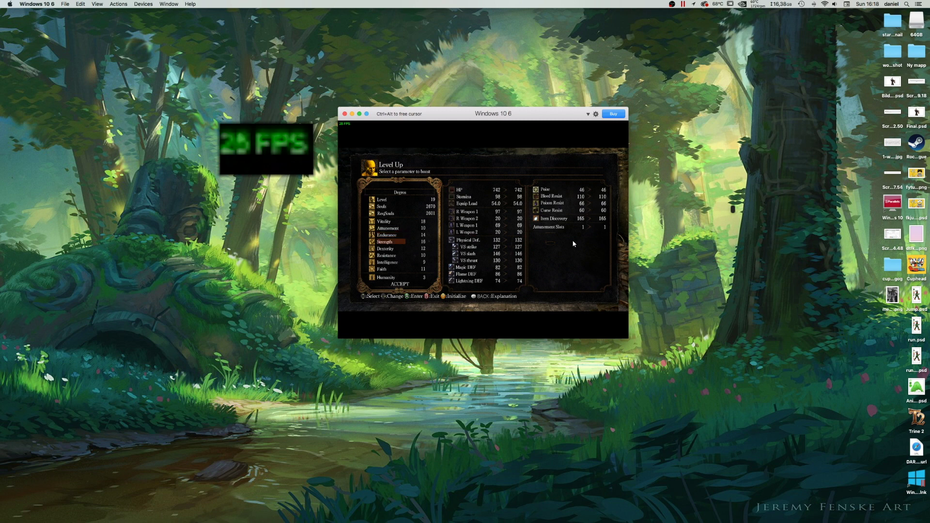
pyautogui.press('Down')
pyautogui.press('Down')
pyautogui.press('Down')
pyautogui.press('Down')
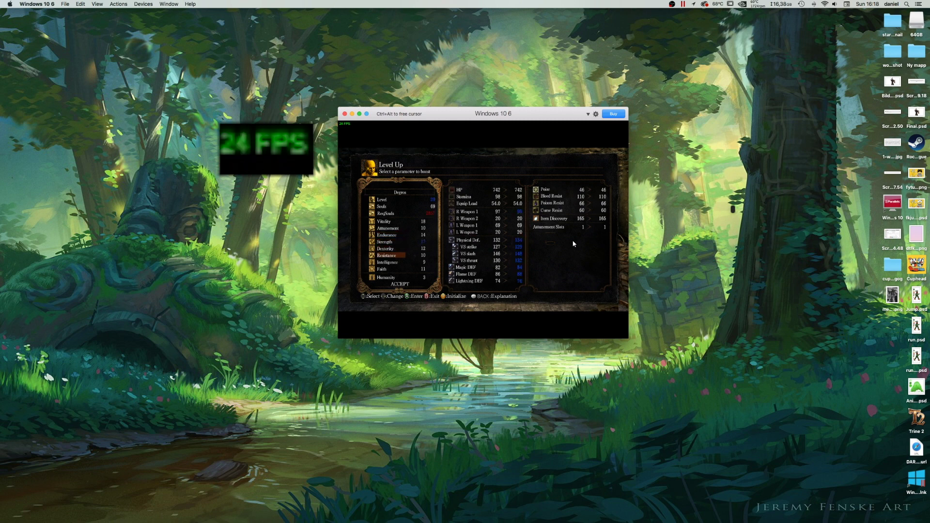
pyautogui.press('Down')
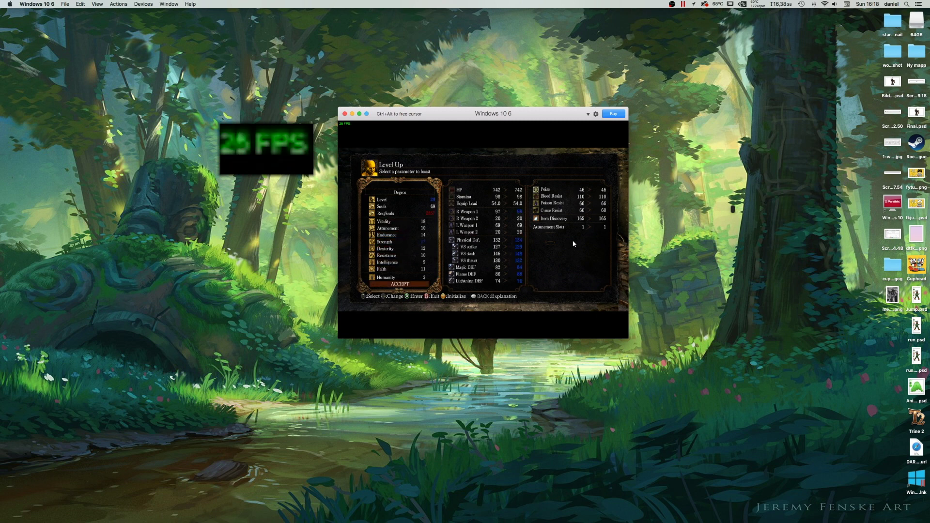
pyautogui.press('Return')
pyautogui.press('Left')
pyautogui.press('Return')
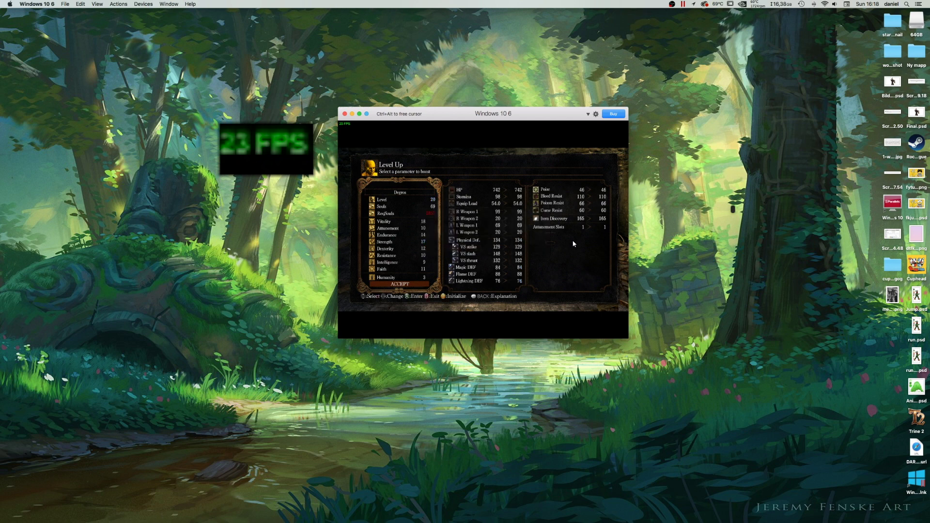